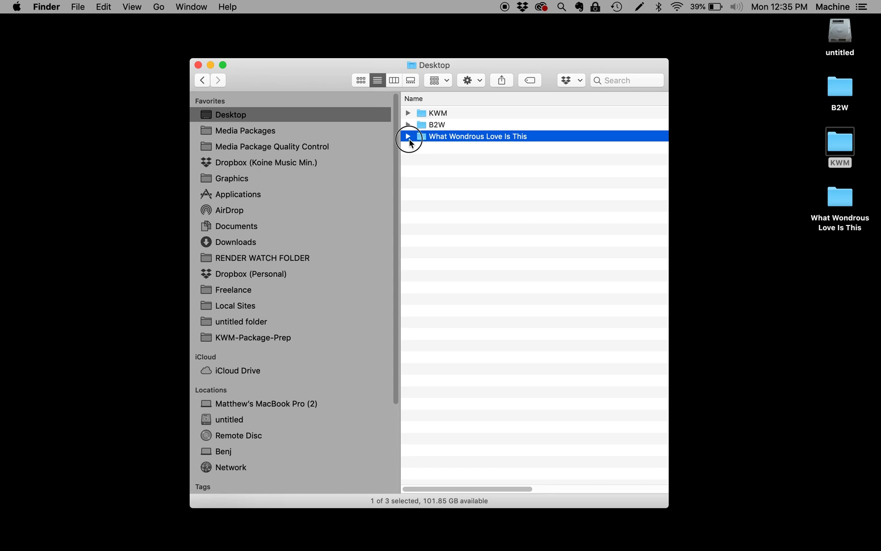
# Step: Launch Microsoft PowerPoint version 14.7.2 and dismiss the presentation gallery to start with a blank presentation
pyautogui.click(421, 195)
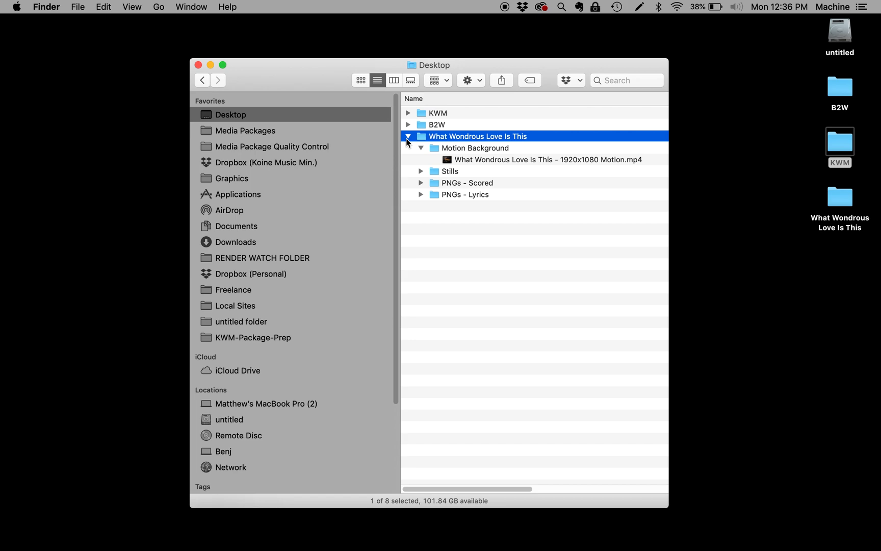
pyautogui.press('super+space')
pyautogui.write('powerpi')
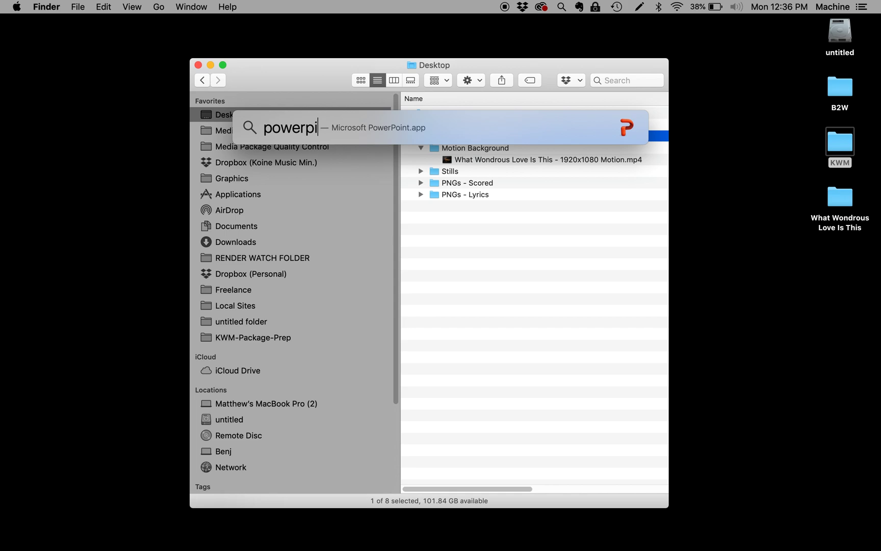
pyautogui.press('BackSpace')
pyautogui.write('o')
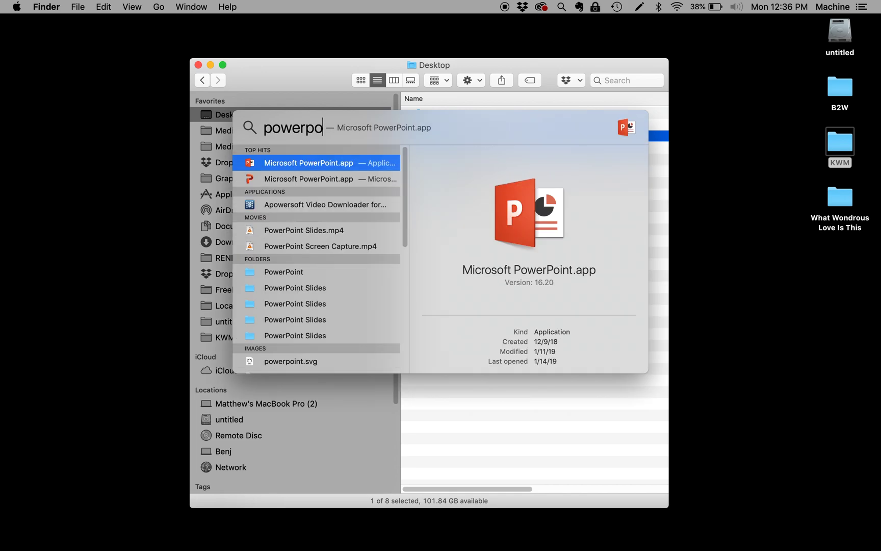
pyautogui.press('Down')
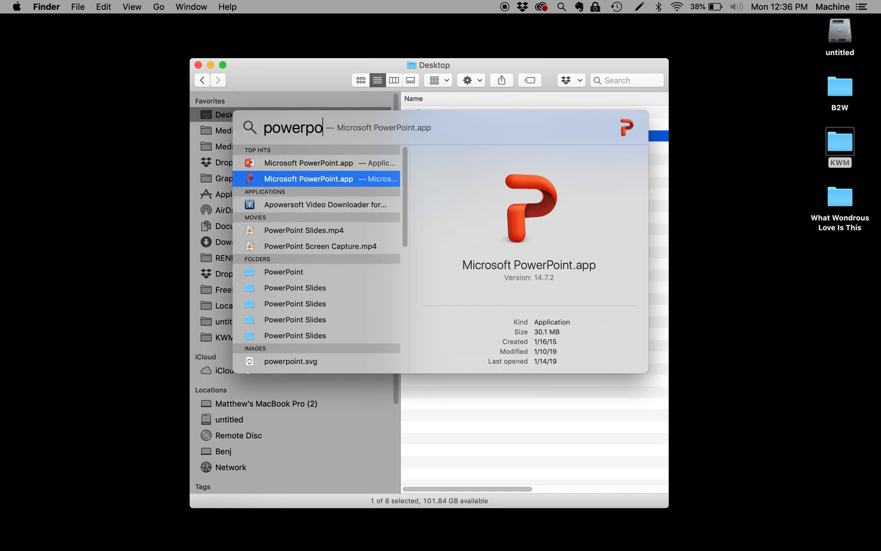
pyautogui.press('Return')
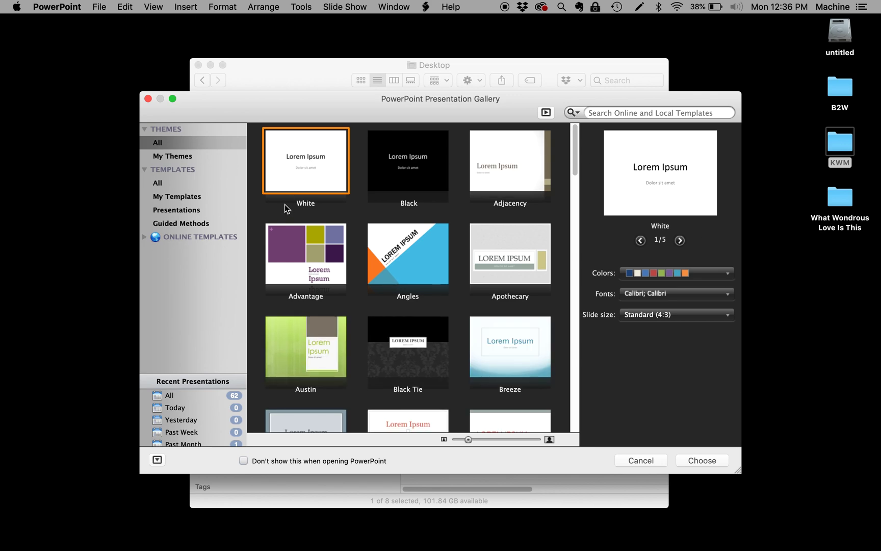
pyautogui.press('super+w')
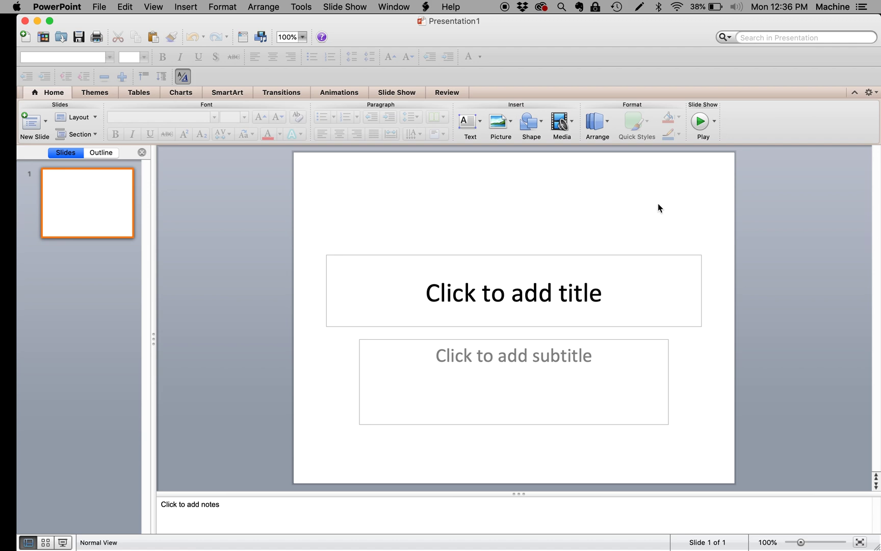
# Step: Set the presentation's slide size to On-screen Show (16:9)
pyautogui.click(100, 8)
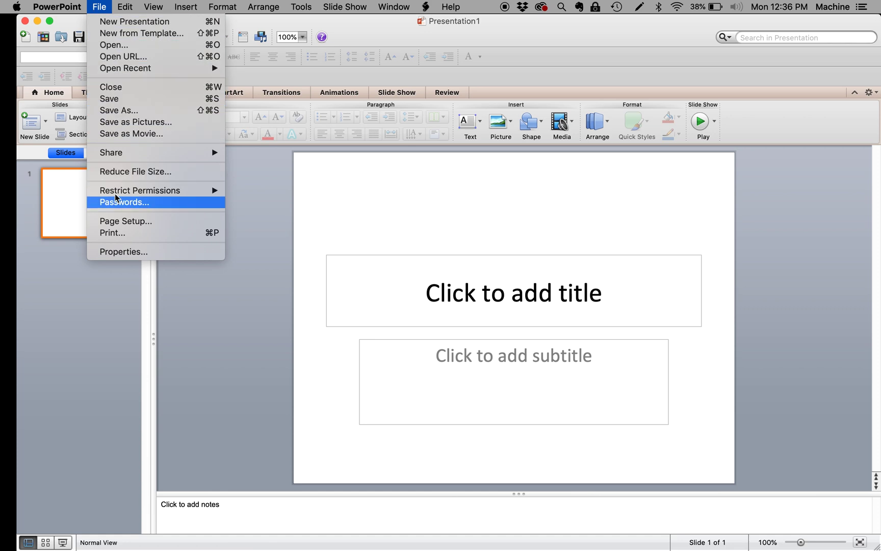
pyautogui.click(122, 221)
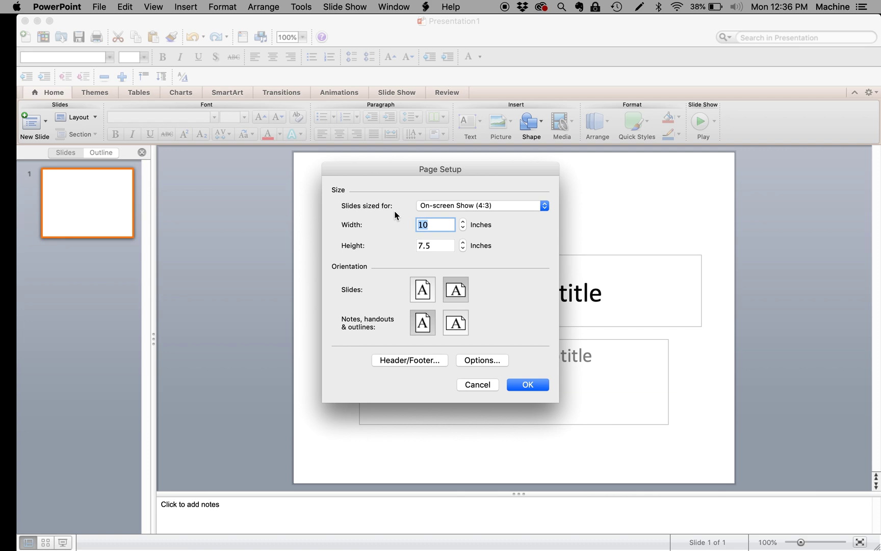
pyautogui.click(486, 207)
pyautogui.click(490, 217)
pyautogui.click(528, 386)
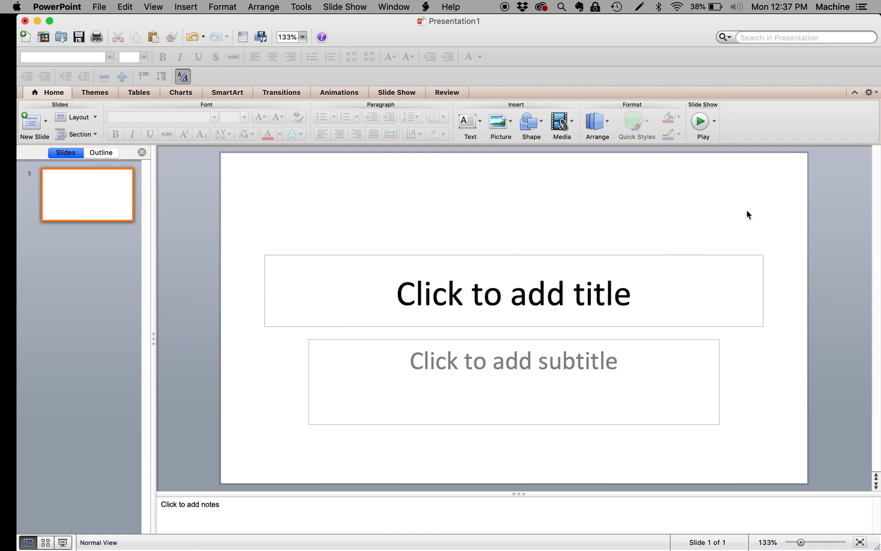
# Step: Delete the title and subtitle placeholders from the first slide
pyautogui.moveTo(747, 214); pyautogui.dragTo(567, 330)
pyautogui.click(558, 310)
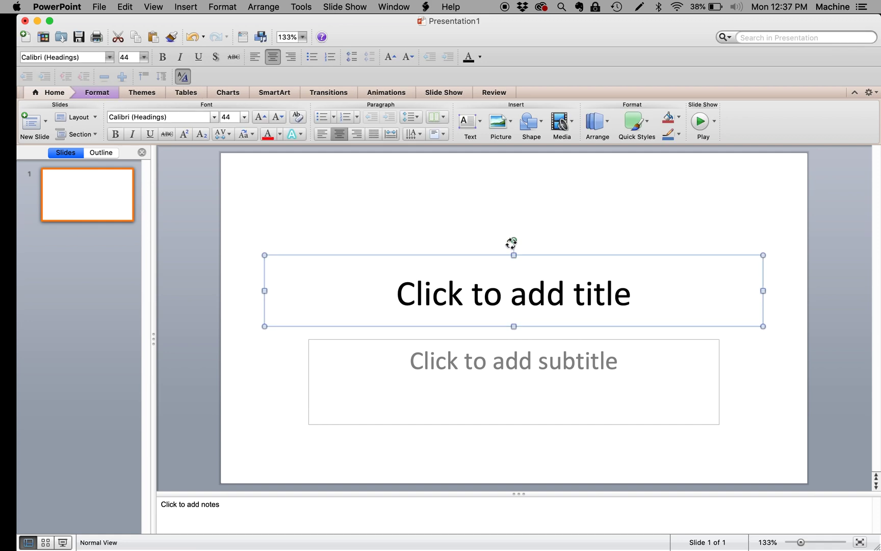
pyautogui.press('Delete')
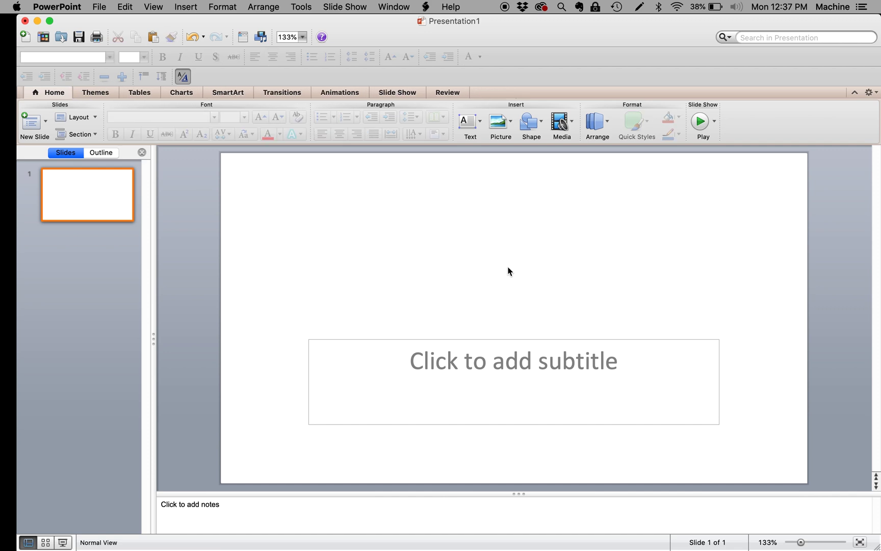
pyautogui.click(492, 345)
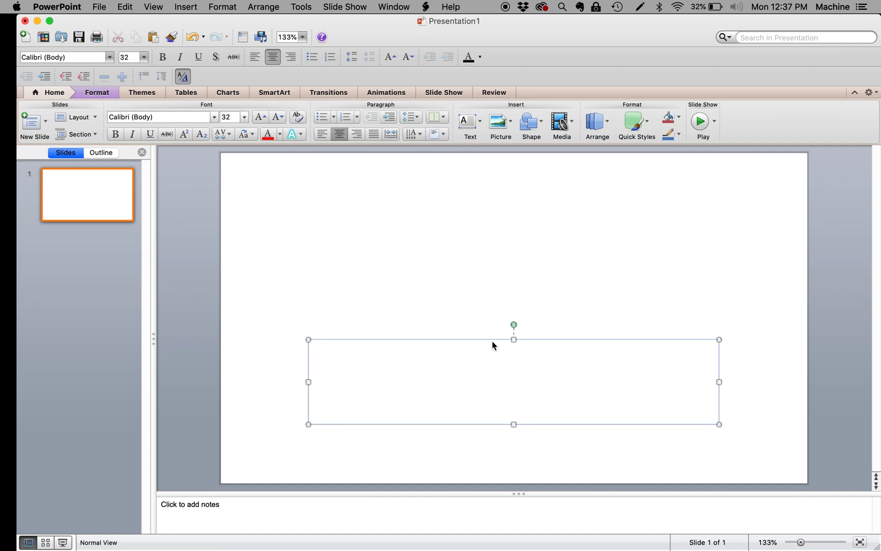
pyautogui.click(512, 332)
pyautogui.press('Delete')
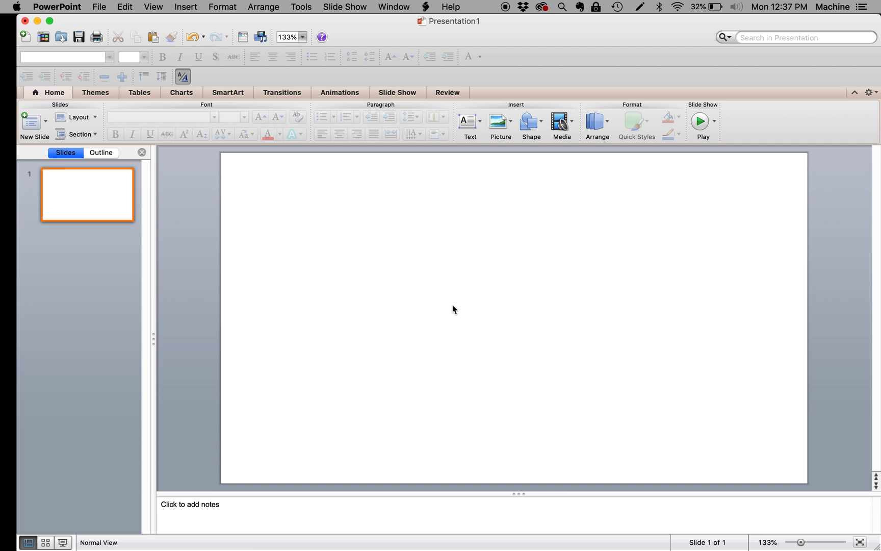
# Step: Fill the slide background with the picture What Wondrous Love Is This - Still.jpg from the Desktop package's Stills folder
pyautogui.rightClick(517, 303)
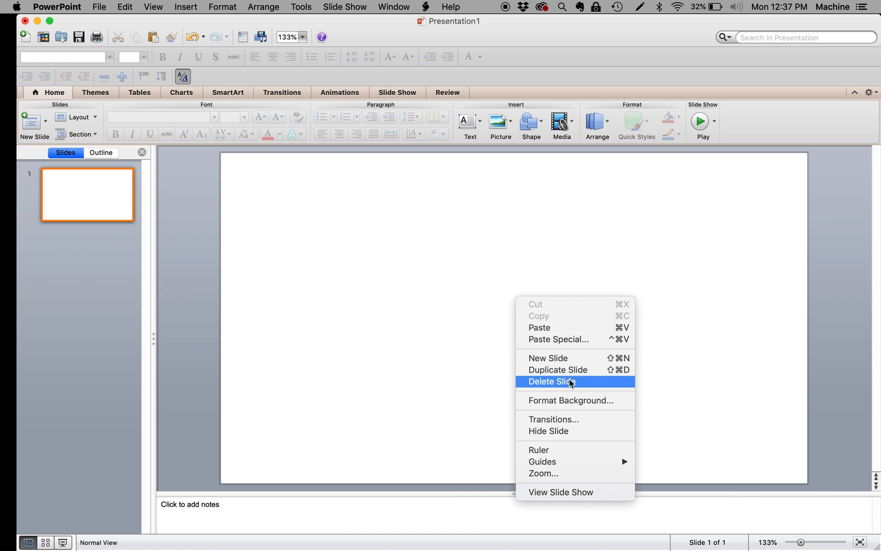
pyautogui.click(576, 403)
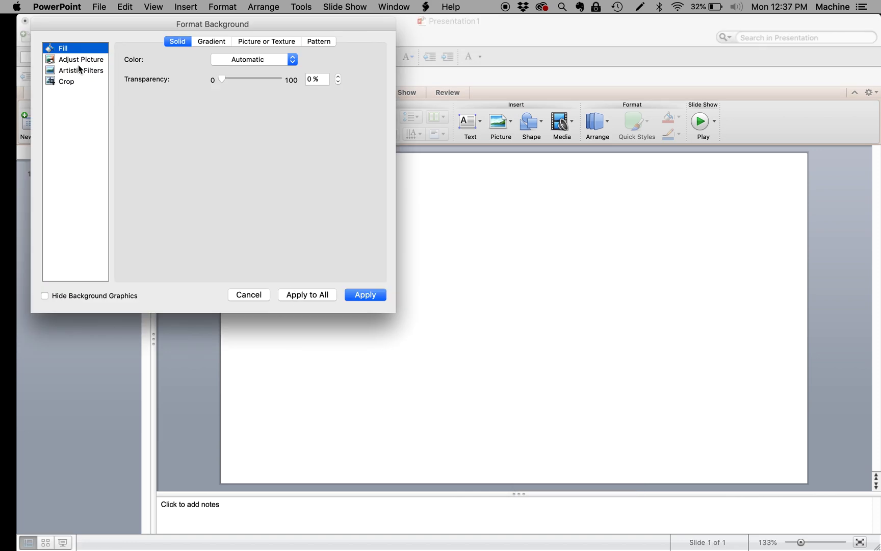
pyautogui.click(267, 46)
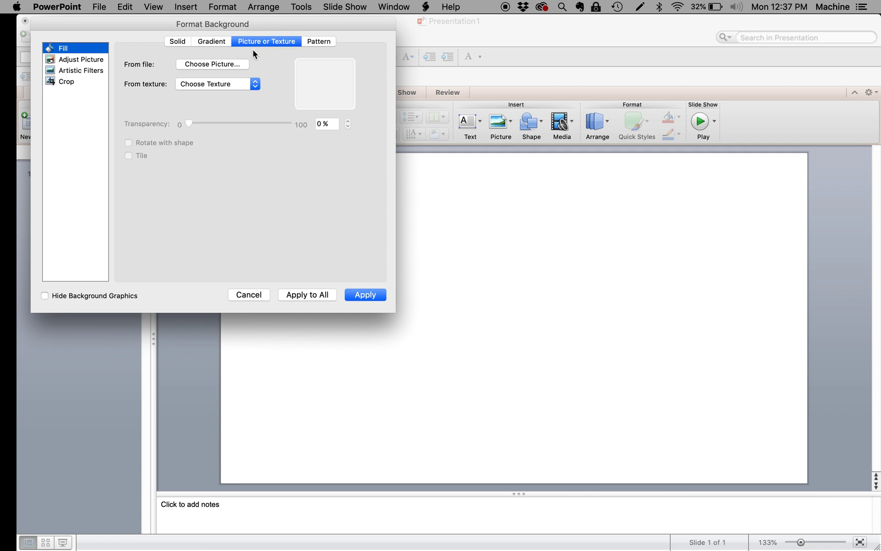
pyautogui.click(227, 65)
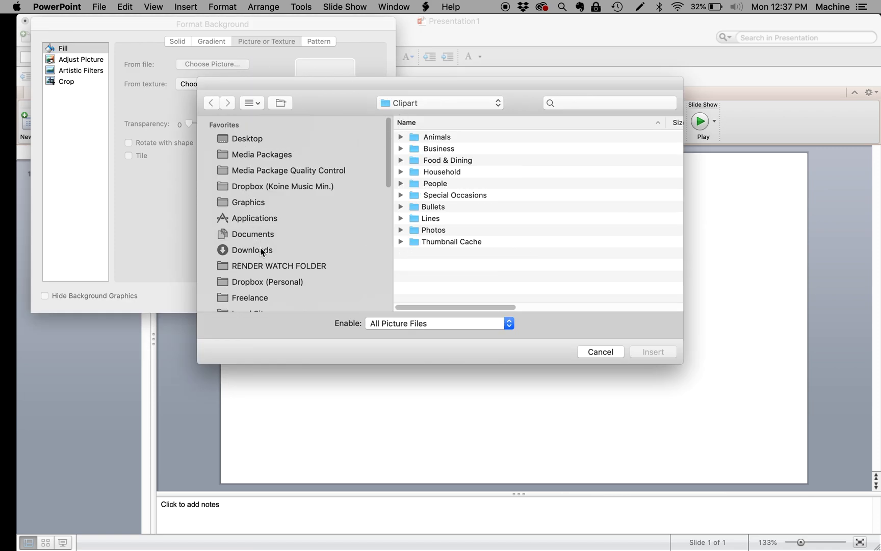
pyautogui.click(255, 138)
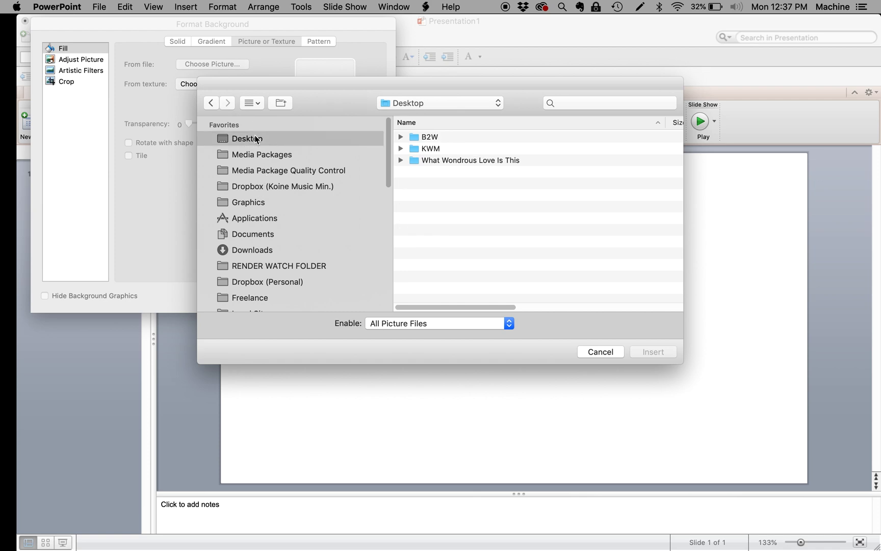
pyautogui.click(460, 162)
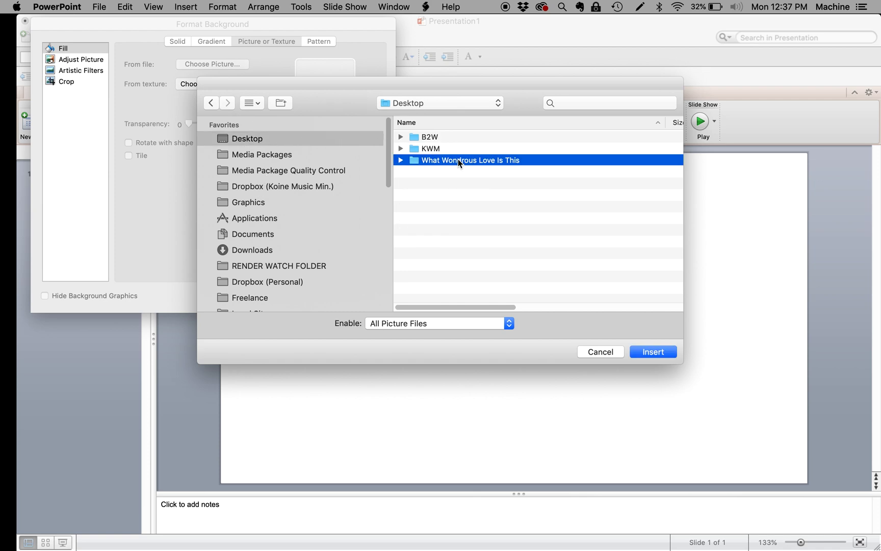
pyautogui.click(401, 161)
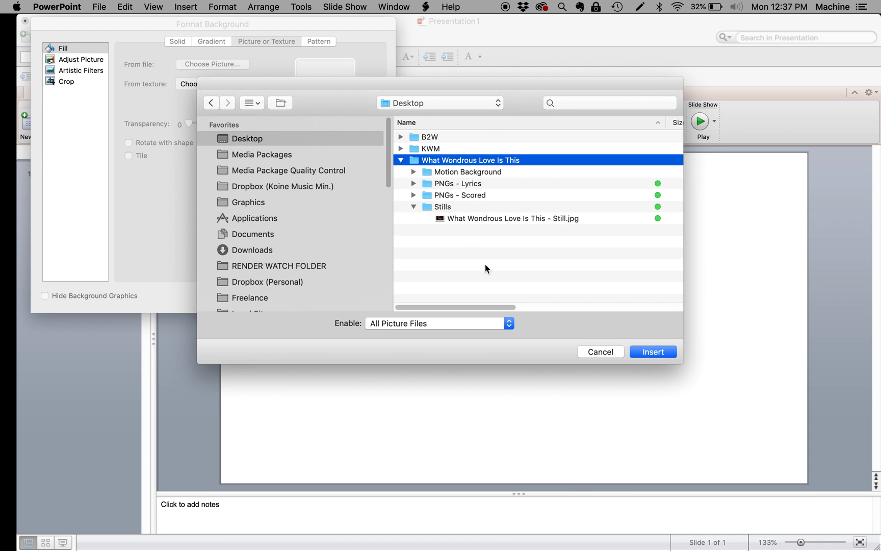
pyautogui.click(479, 221)
pyautogui.click(652, 352)
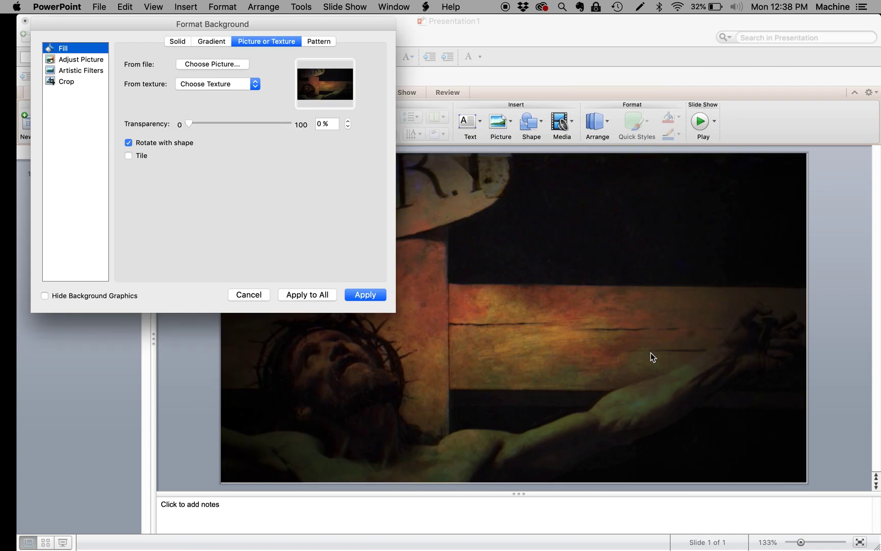
pyautogui.click(376, 291)
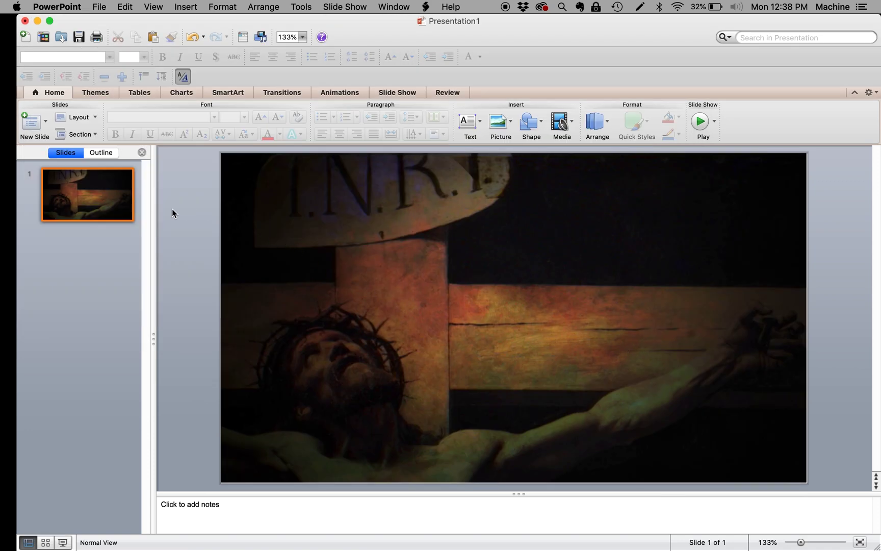
# Step: Switch to Finder, check how many images the PNGs - Scored folder contains, and close its window
pyautogui.click(29, 540)
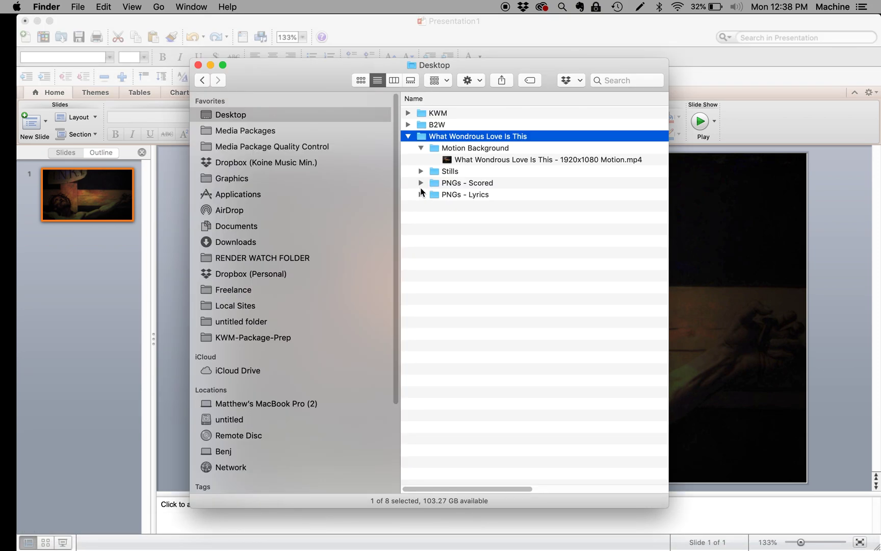
pyautogui.click(420, 183)
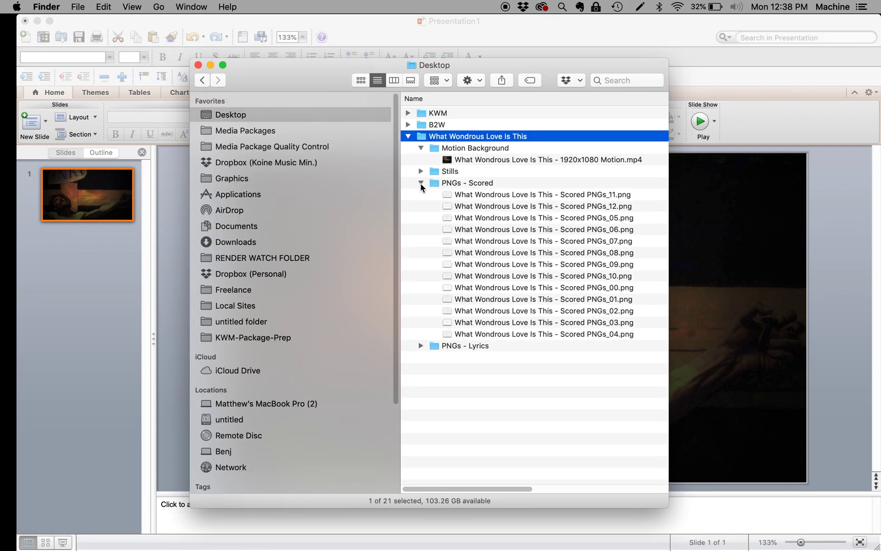
pyautogui.doubleClick(474, 183)
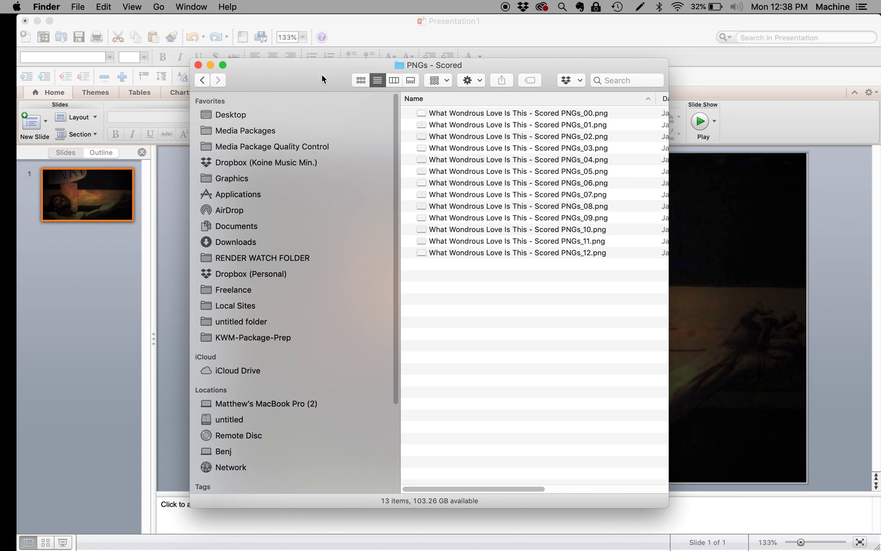
pyautogui.click(198, 65)
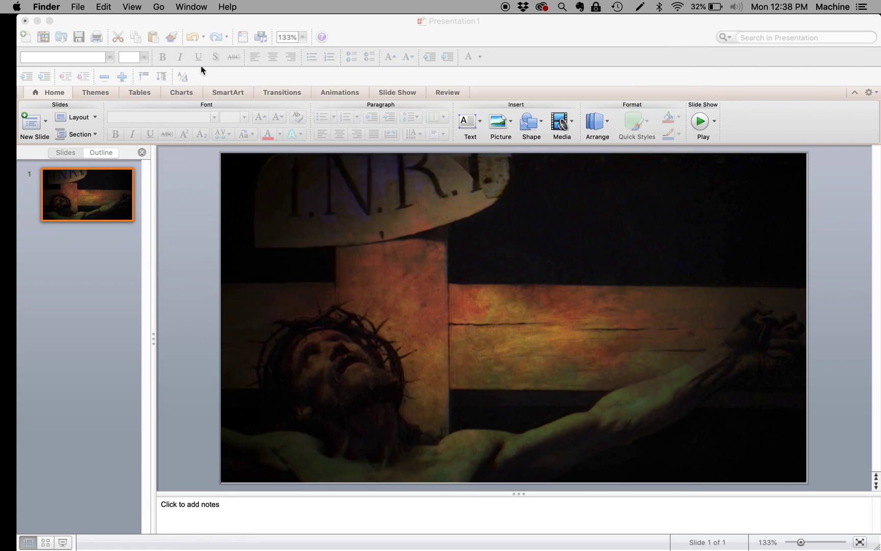
# Step: Return to PowerPoint and duplicate the background slide until the presentation has 13 slides
pyautogui.click(368, 30)
pyautogui.moveTo(15, 256); pyautogui.dragTo(112, 199)
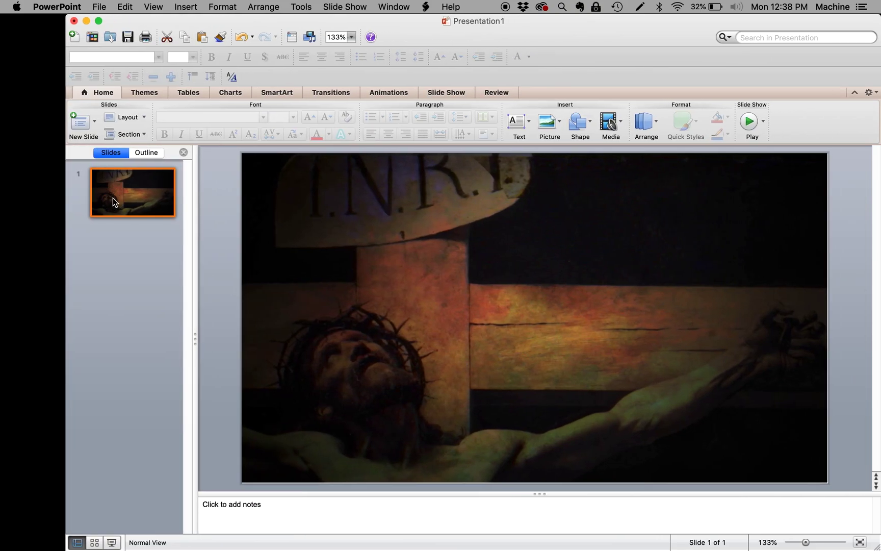
pyautogui.rightClick(113, 197)
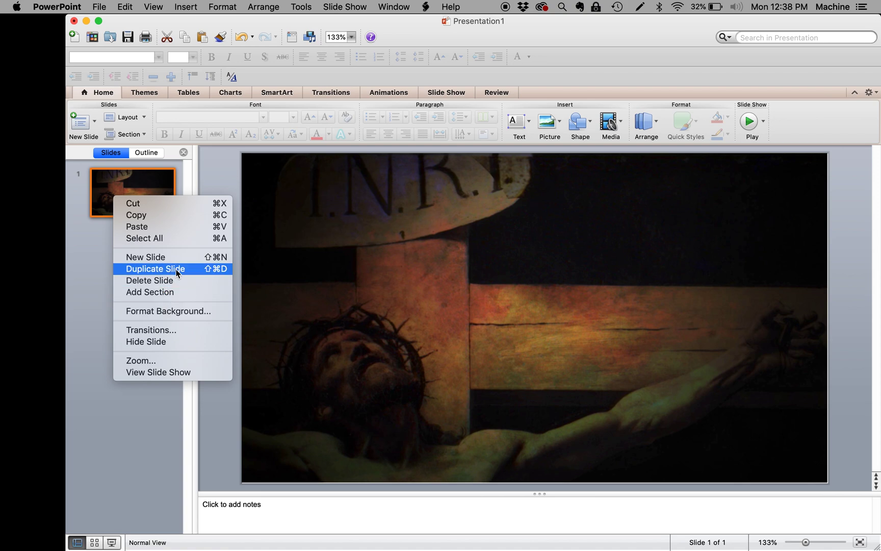
pyautogui.click(224, 271)
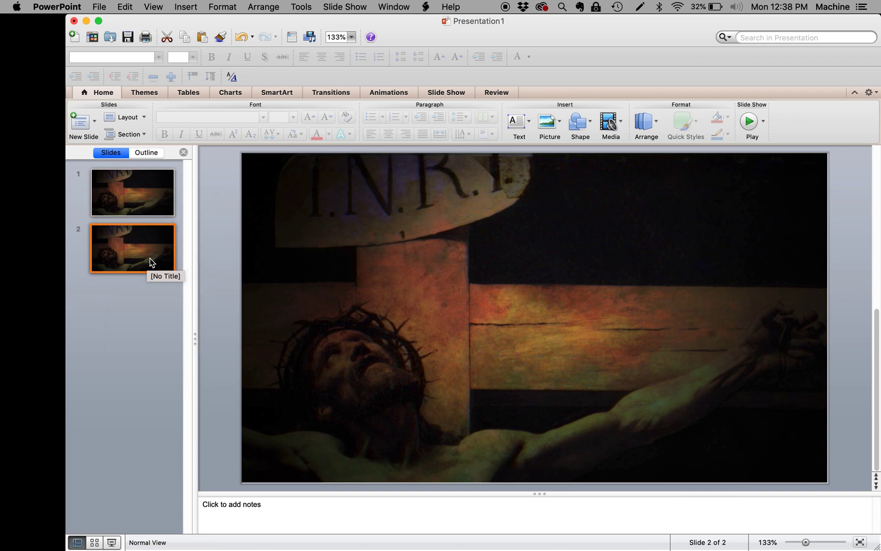
pyautogui.press('super+shift+d')
pyautogui.press('super+shift+n')
pyautogui.press('super+shift+n')
pyautogui.press('super+shift+n')
pyautogui.press('super+shift+n')
pyautogui.press('super+shift+n')
pyautogui.press('super+shift+n')
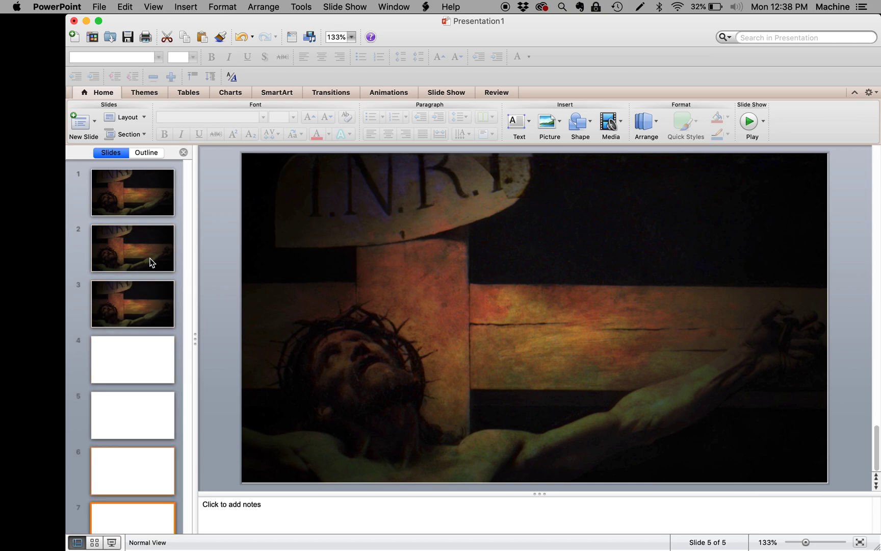
pyautogui.press('super+shift+d')
pyautogui.press('super+shift+d')
pyautogui.press('super+shift+d')
pyautogui.press('super+shift+d')
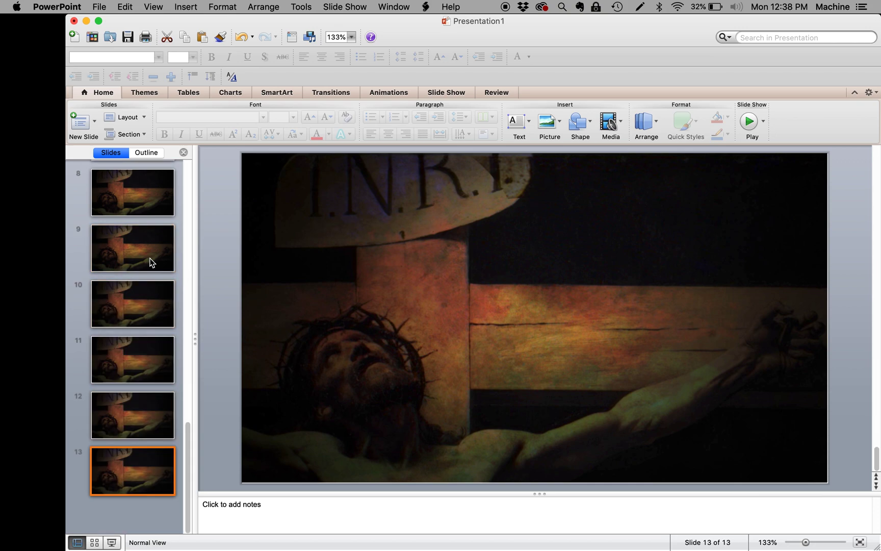
pyautogui.scroll(10, 146, 234)
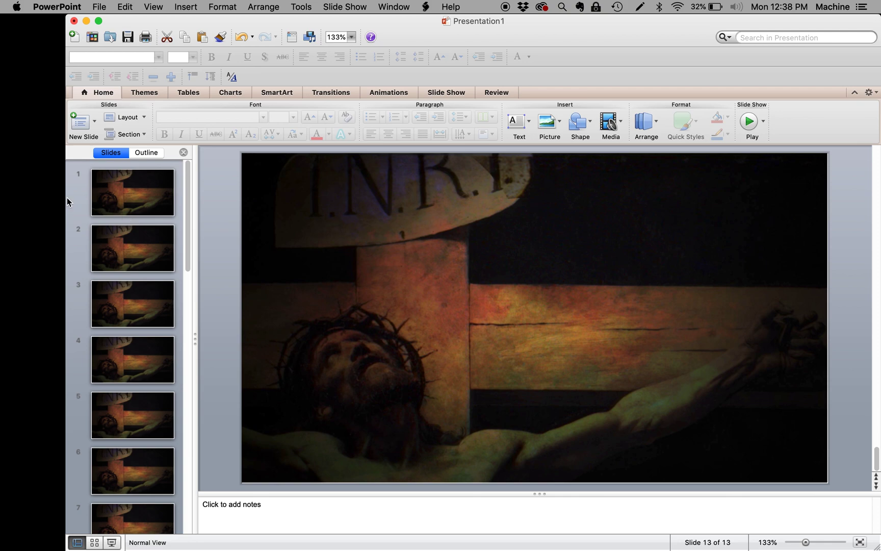
# Step: Shrink the PowerPoint window and place it beside a Finder window showing the What Wondrous Love Is This package's PNGs - Scored folder
pyautogui.moveTo(66, 197); pyautogui.dragTo(360, 211)
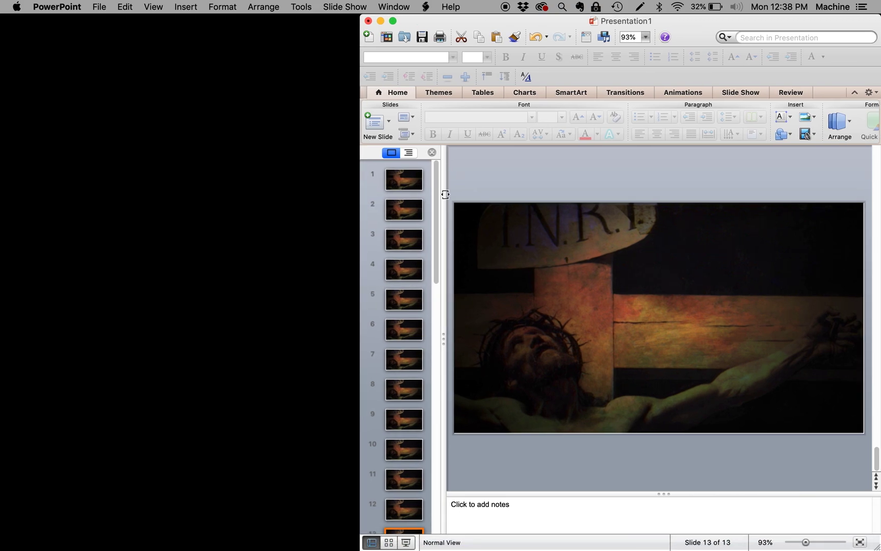
pyautogui.moveTo(648, 26); pyautogui.dragTo(329, 23)
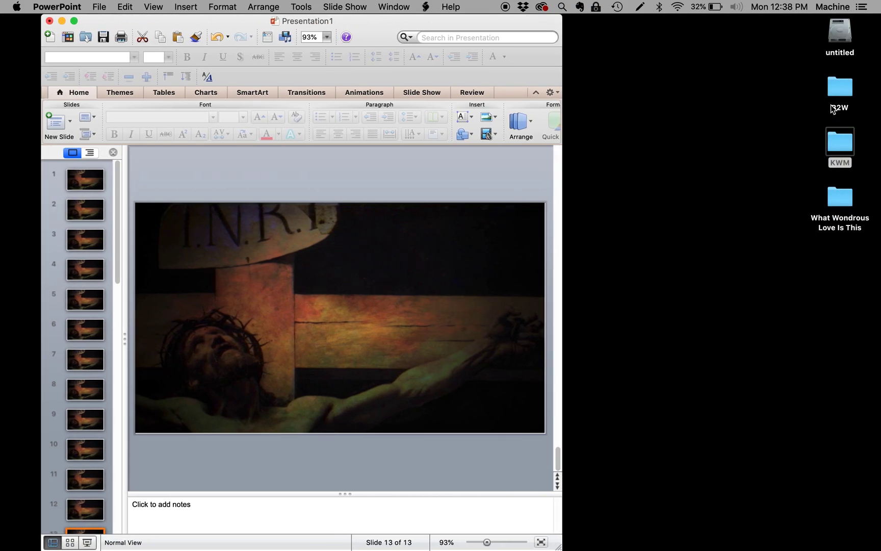
pyautogui.click(838, 202)
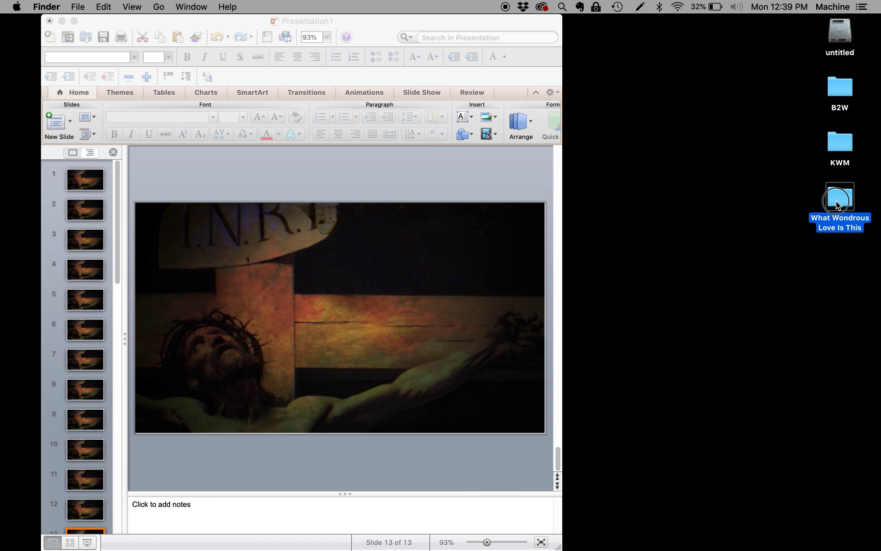
pyautogui.doubleClick(838, 203)
pyautogui.moveTo(281, 39); pyautogui.dragTo(213, 44)
pyautogui.moveTo(340, 21); pyautogui.dragTo(641, 26)
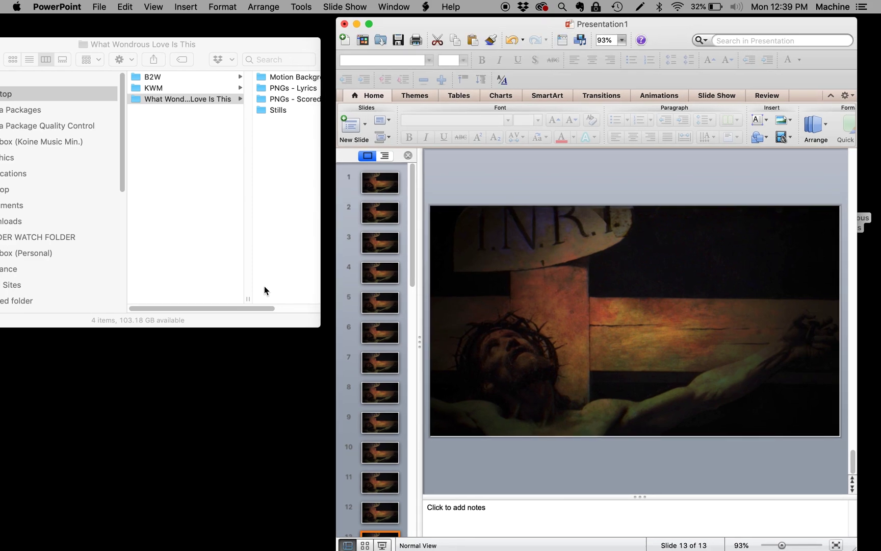
pyautogui.moveTo(256, 308); pyautogui.dragTo(298, 309)
pyautogui.click(261, 99)
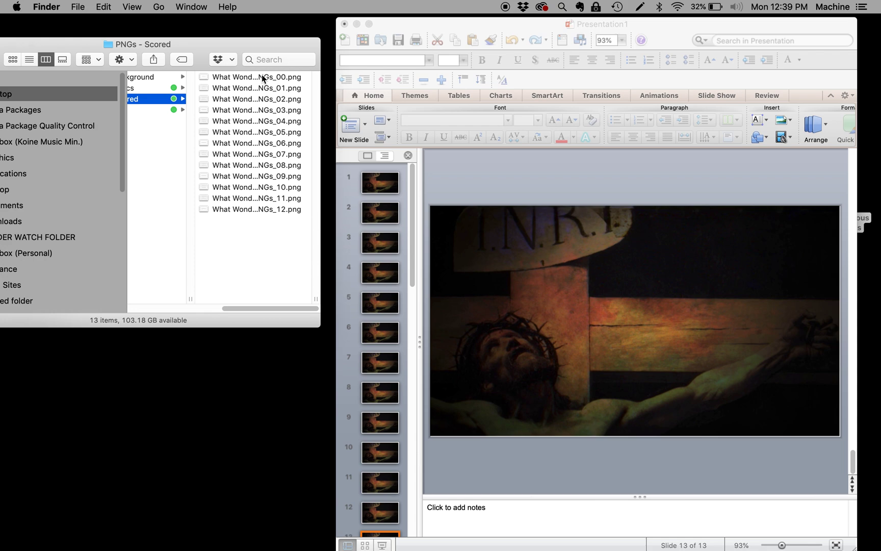
# Step: Place the image What Wondrous Love Is This - Scored PNGs_00.png from the Finder folder onto slide 1
pyautogui.click(504, 249)
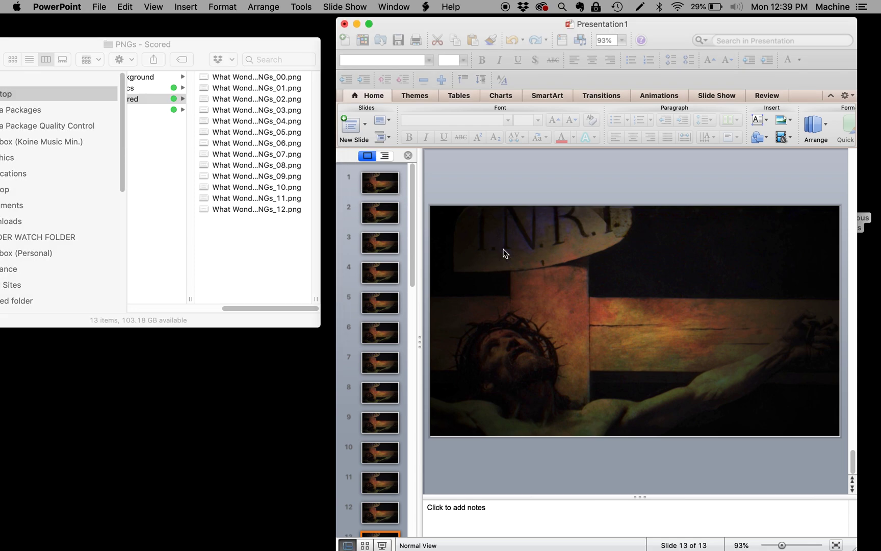
pyautogui.click(378, 185)
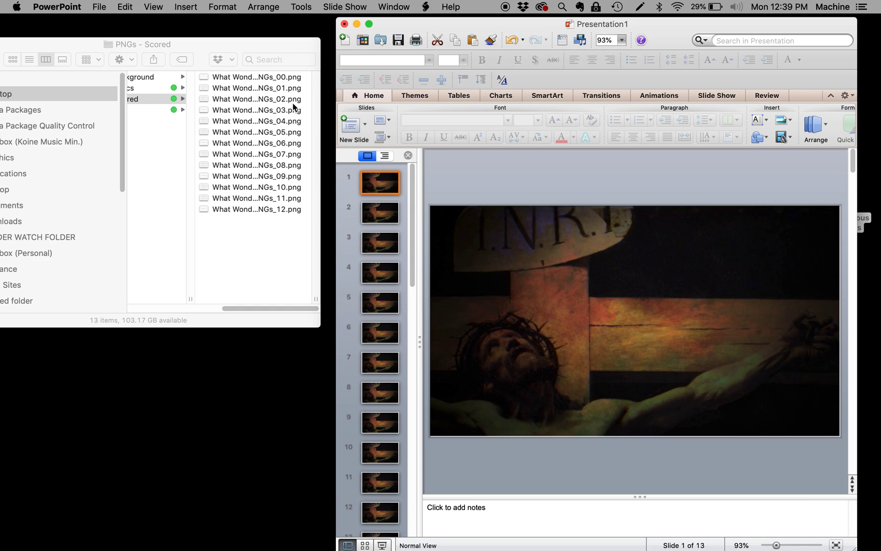
pyautogui.click(265, 76)
pyautogui.click(259, 76)
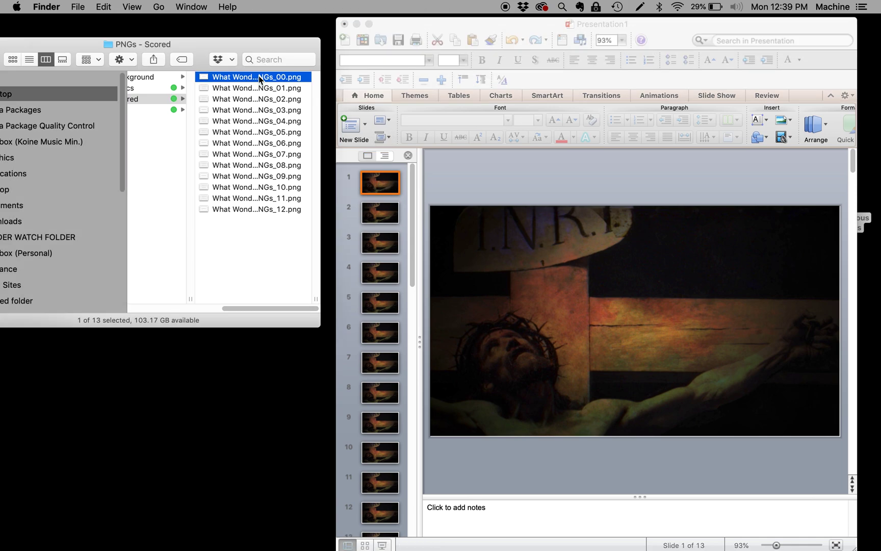
pyautogui.moveTo(140, 78); pyautogui.dragTo(574, 266)
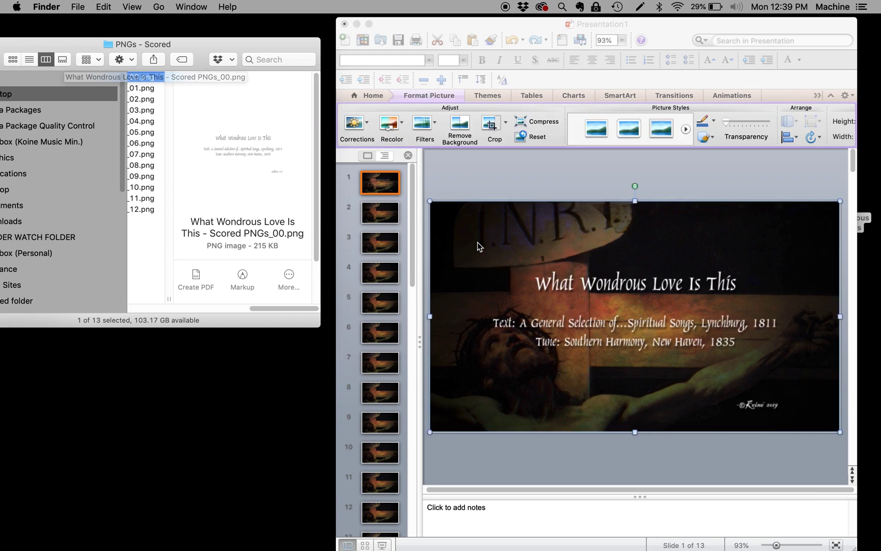
# Step: Place the image What Wondrous Love Is This - Scored PNGs_01.png from the Finder folder onto slide 2
pyautogui.click(386, 220)
pyautogui.click(386, 220)
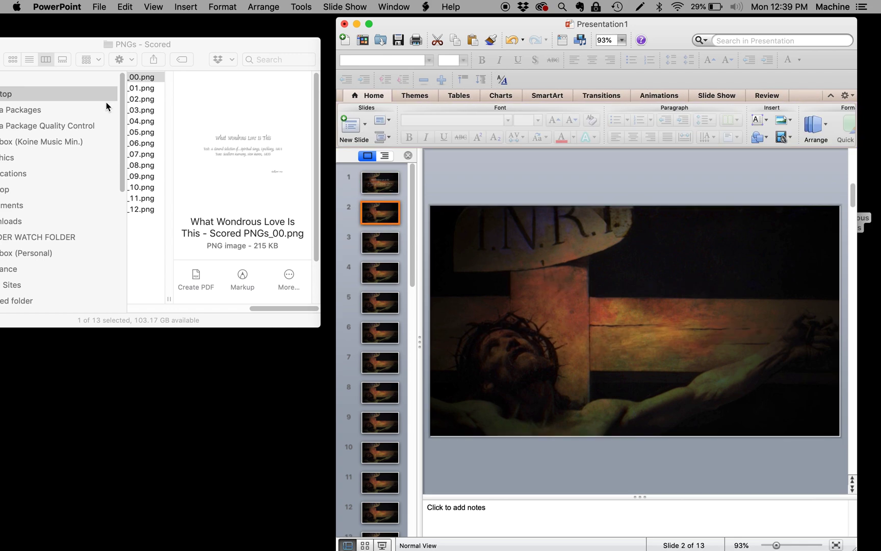
pyautogui.click(141, 90)
pyautogui.moveTo(262, 308); pyautogui.dragTo(214, 306)
pyautogui.click(258, 87)
pyautogui.click(146, 89)
pyautogui.moveTo(145, 89); pyautogui.dragTo(576, 295)
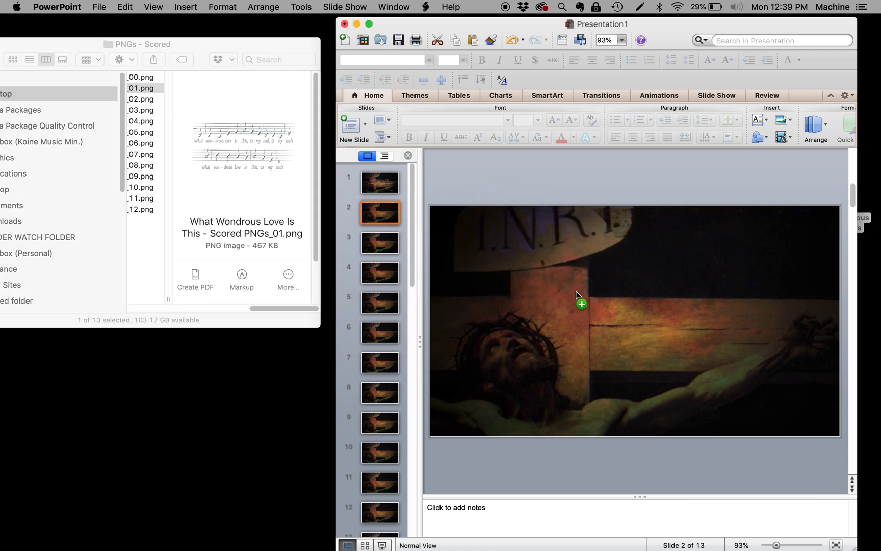
# Step: Place Scored PNGs_02.png onto slide 3 and Scored PNGs_03.png onto slide 4 from the Finder folder
pyautogui.click(377, 240)
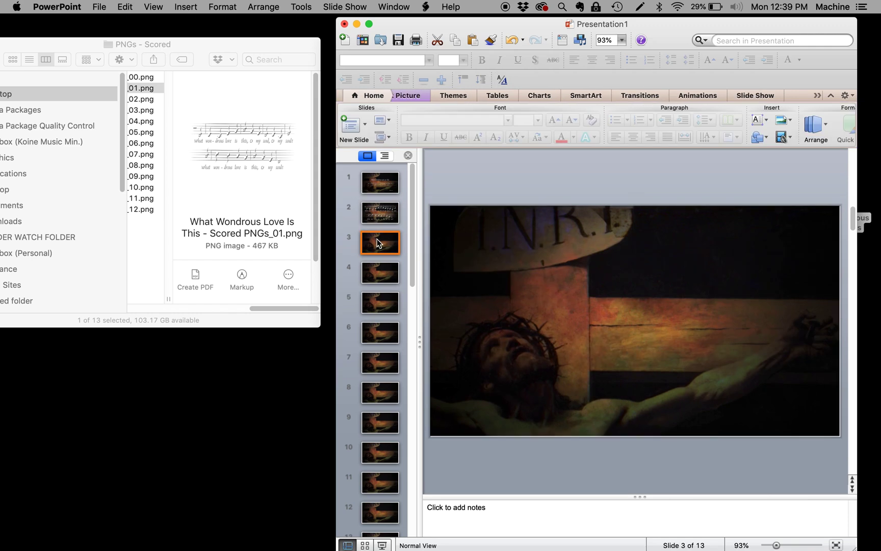
pyautogui.click(145, 90)
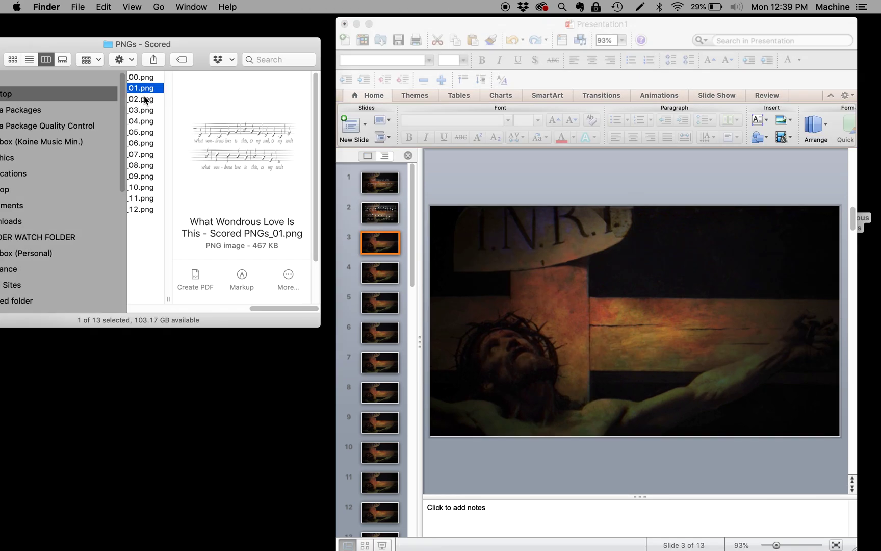
pyautogui.click(145, 99)
pyautogui.moveTo(146, 100); pyautogui.dragTo(559, 290)
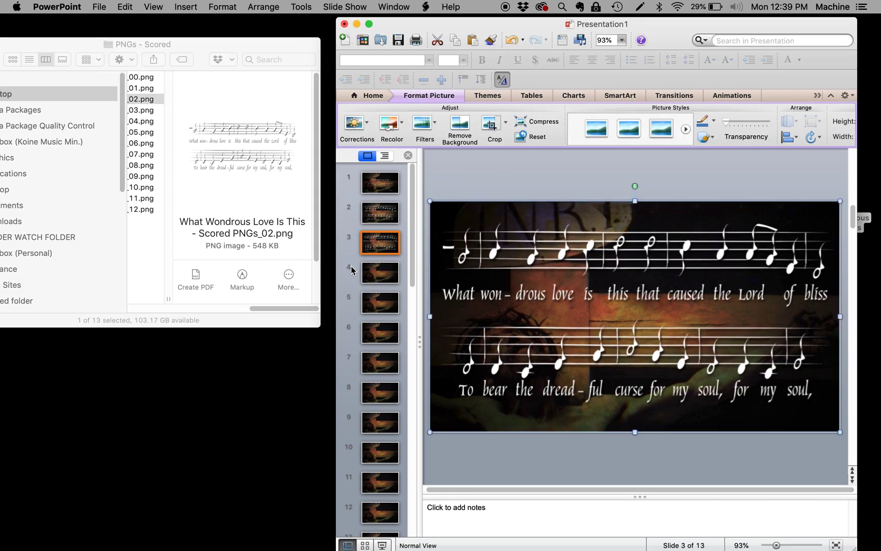
pyautogui.click(376, 271)
pyautogui.moveTo(143, 113); pyautogui.dragTo(522, 292)
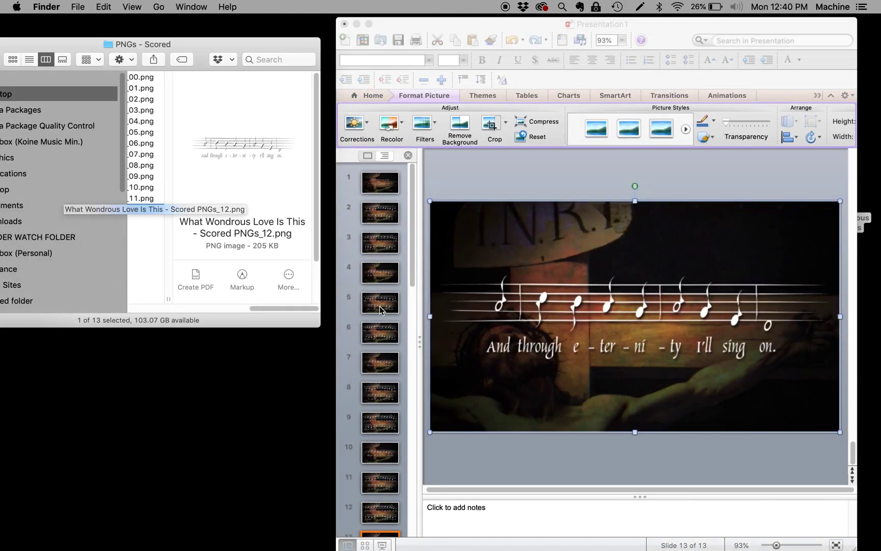
# Step: Widen the PowerPoint window, play the slide show from the start to check the scored slides, and exit it
pyautogui.moveTo(336, 275); pyautogui.dragTo(22, 231)
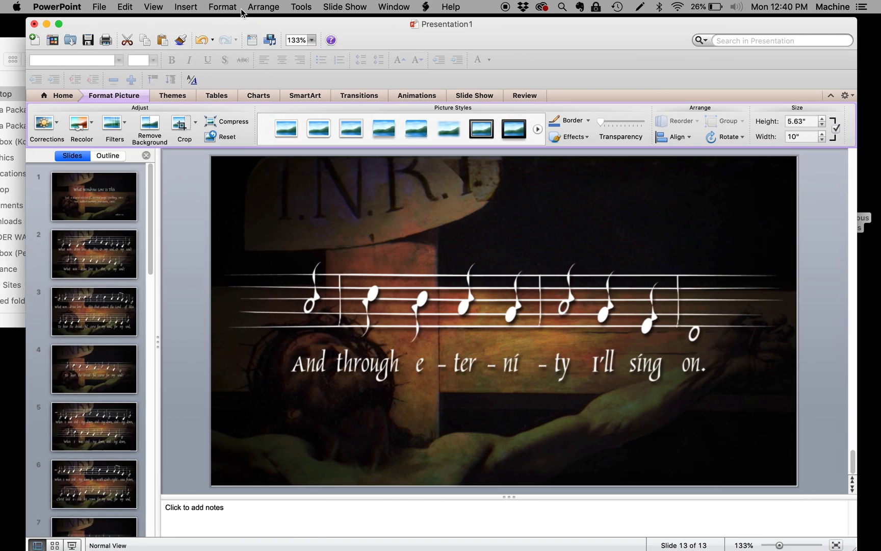
pyautogui.click(345, 7)
pyautogui.click(355, 24)
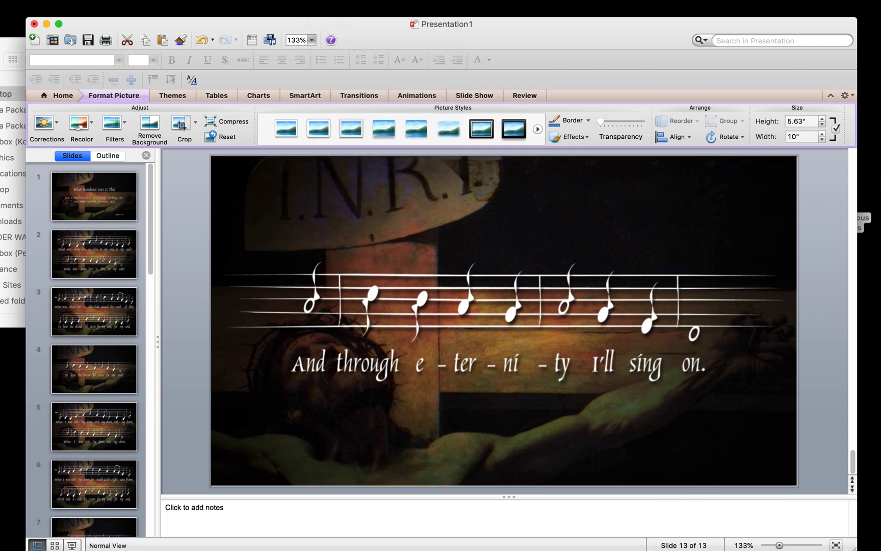
pyautogui.press('Right')
pyautogui.press('Right')
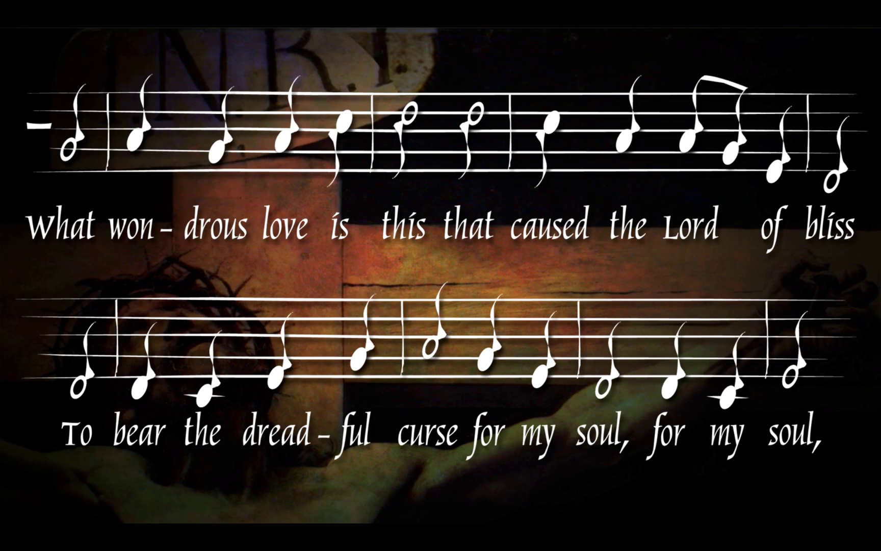
pyautogui.press('Right')
pyautogui.press('Right')
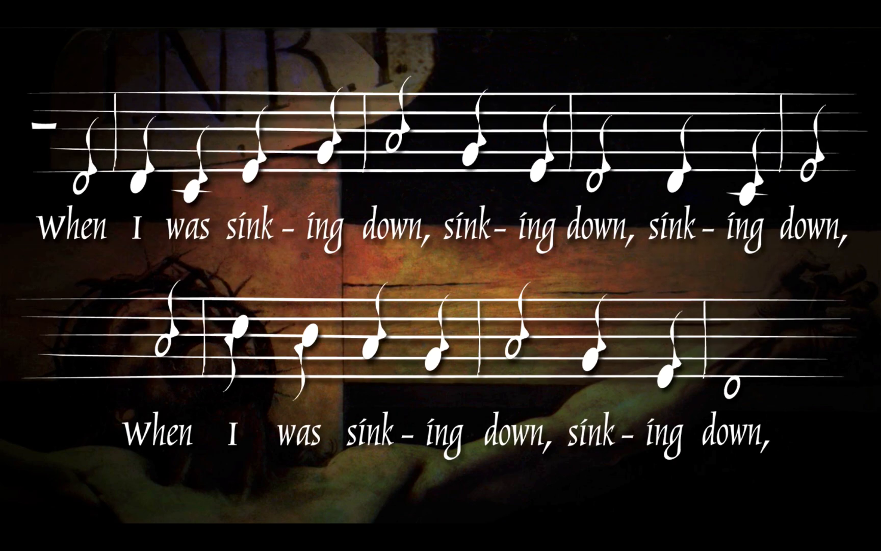
pyautogui.press('Right')
pyautogui.press('Right')
pyautogui.press('Right')
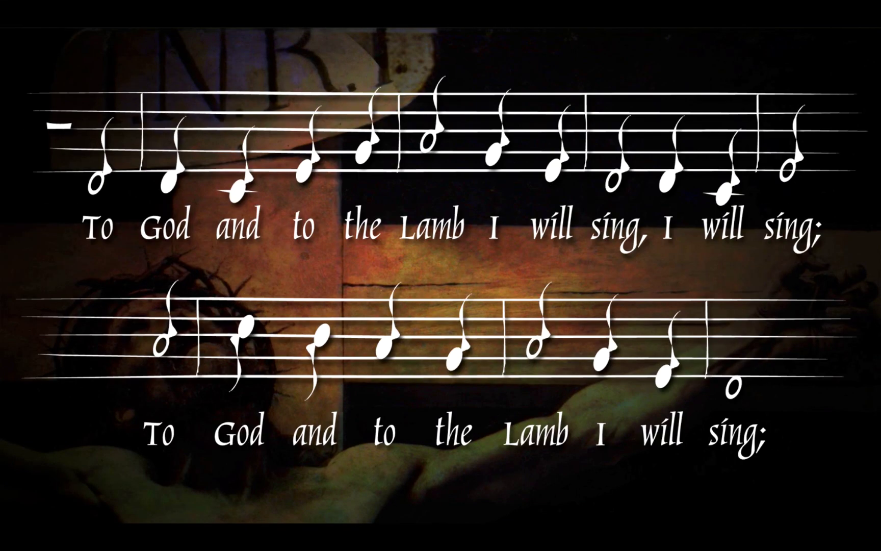
pyautogui.press('Right')
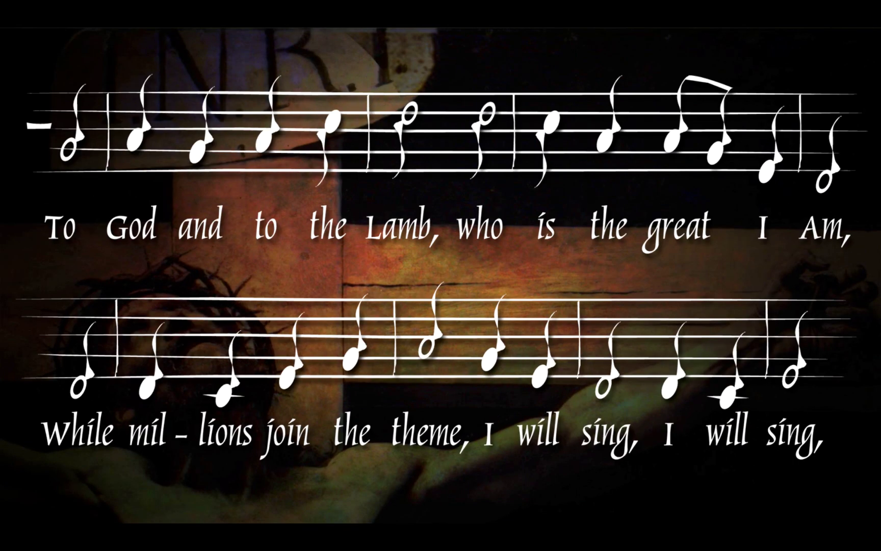
pyautogui.press('Escape')
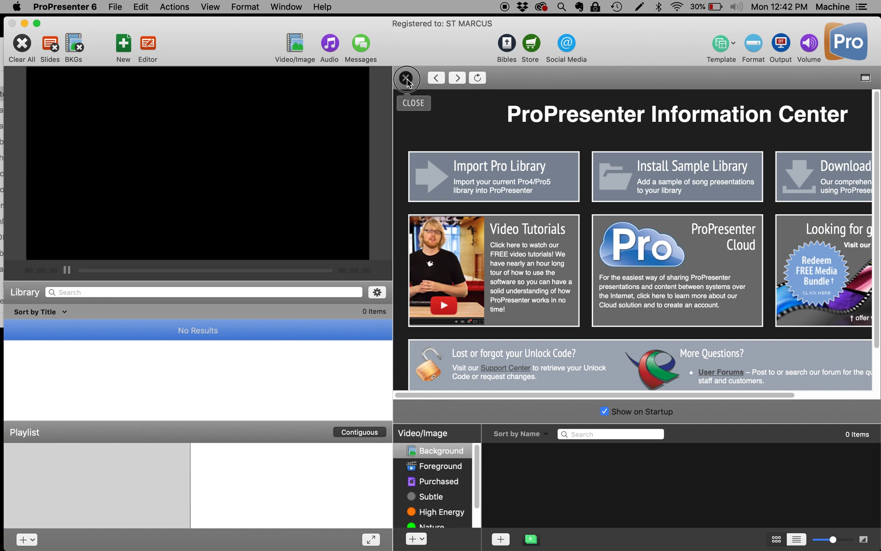
# Step: In ProPresenter 6, close the Information Center and create a new presentation named What Wondrous Love Is This
pyautogui.click(407, 80)
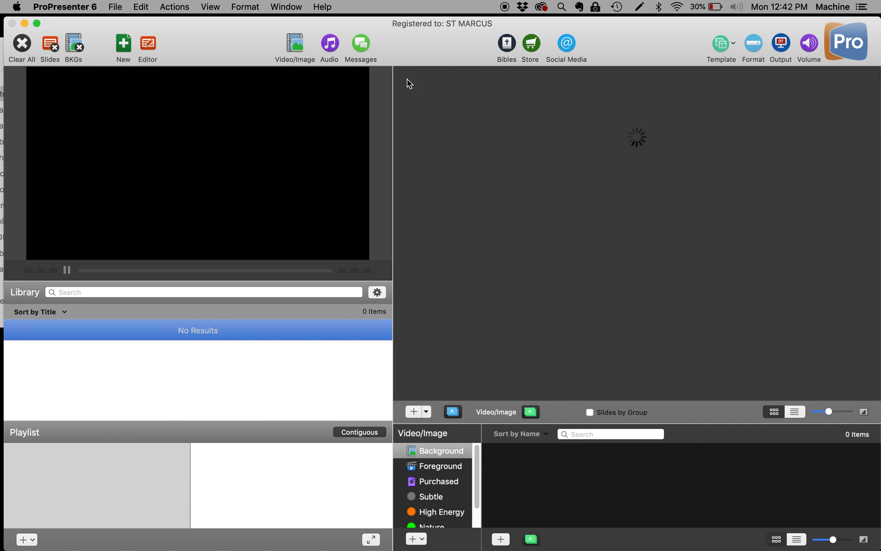
pyautogui.click(126, 46)
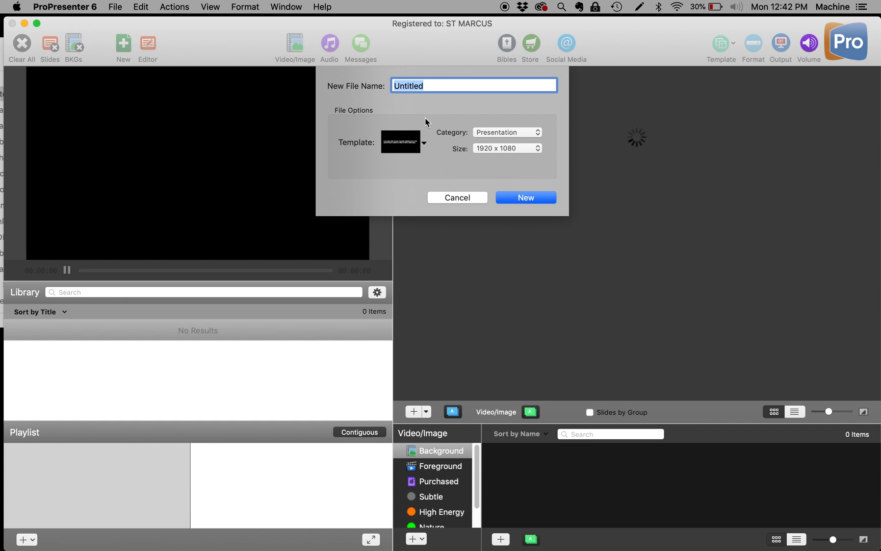
pyautogui.write('What Wondrous Love Is This')
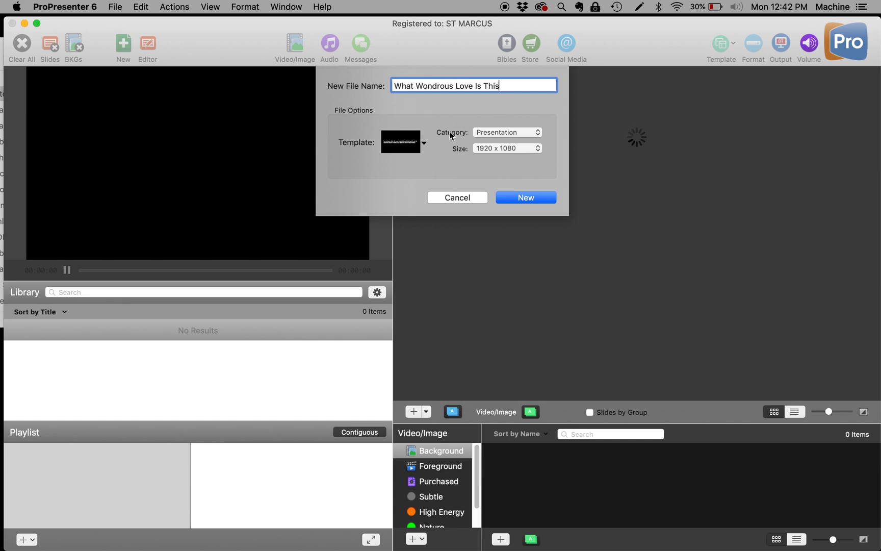
pyautogui.click(532, 199)
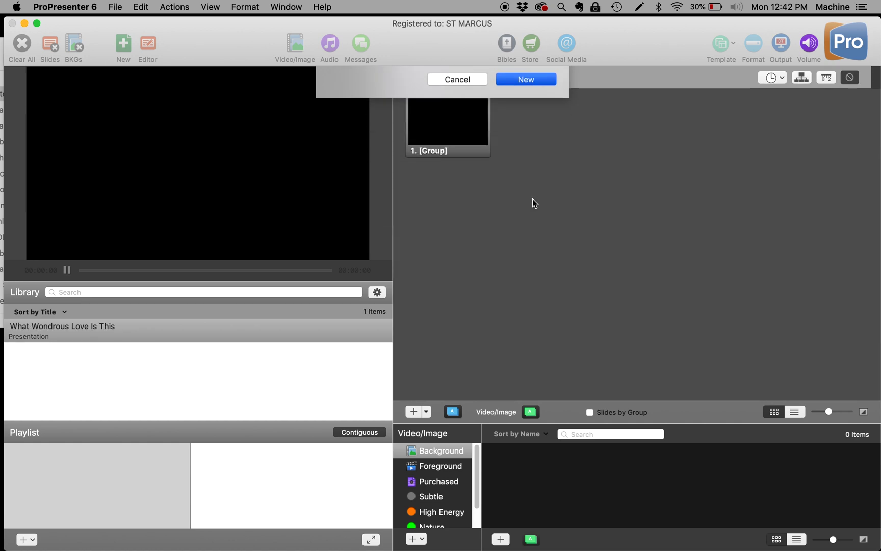
# Step: Delete the default text box from the first slide in the slide editor and close the editor
pyautogui.click(442, 127)
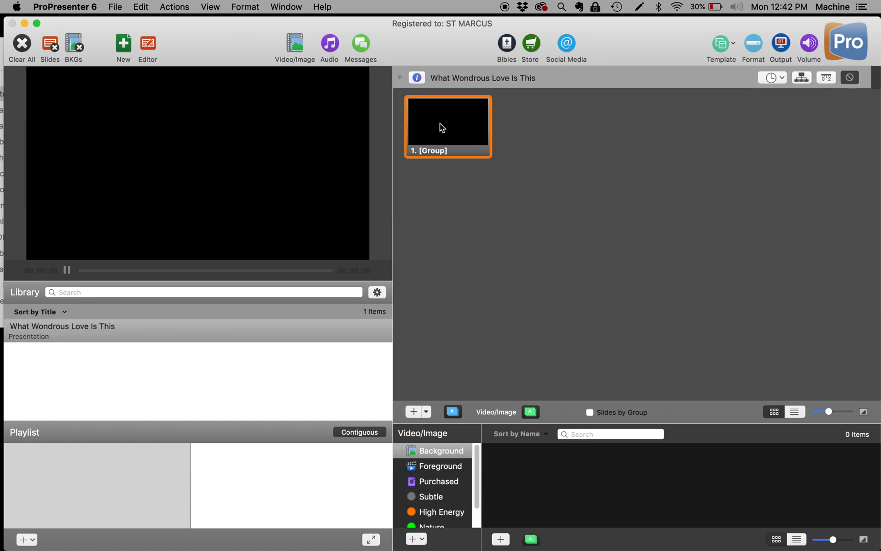
pyautogui.rightClick(442, 127)
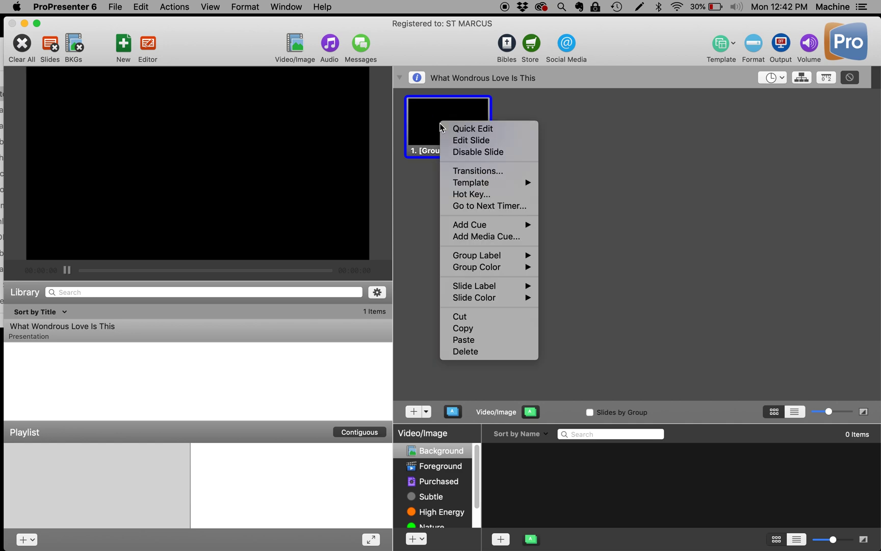
pyautogui.click(470, 141)
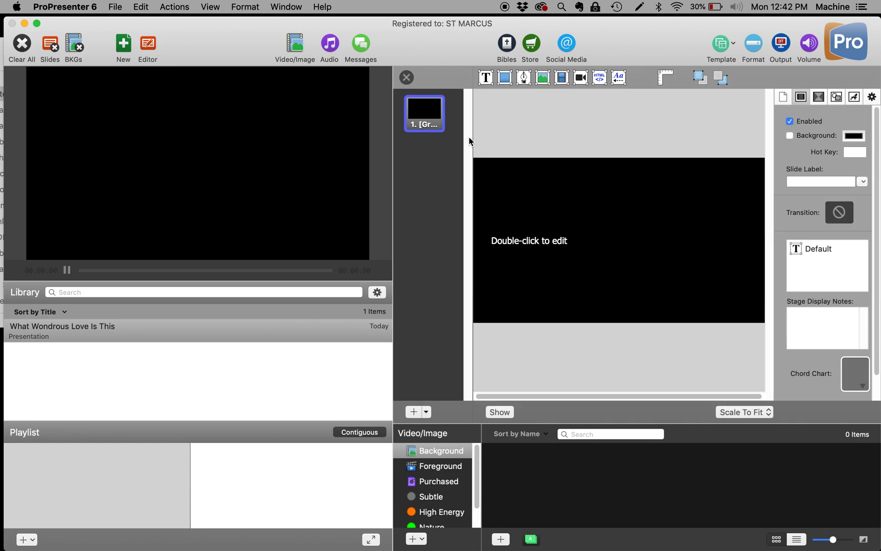
pyautogui.click(527, 247)
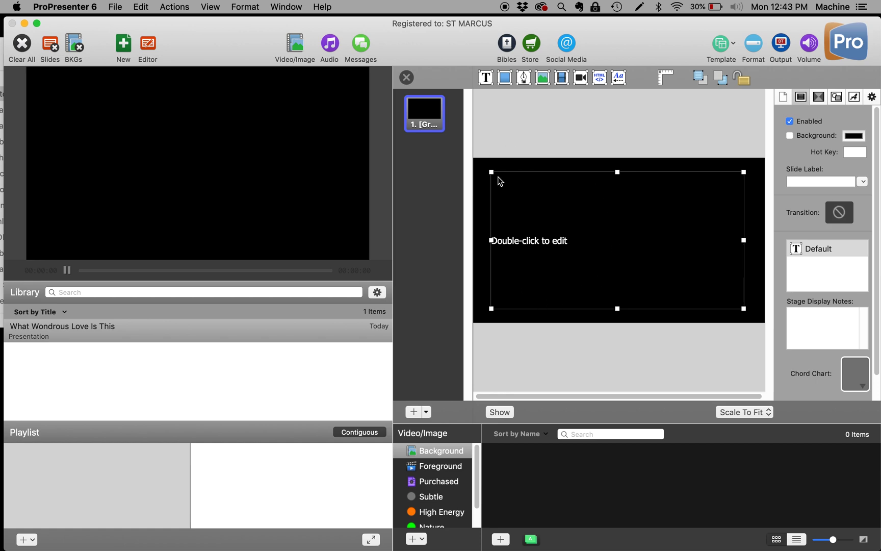
pyautogui.press('BackSpace')
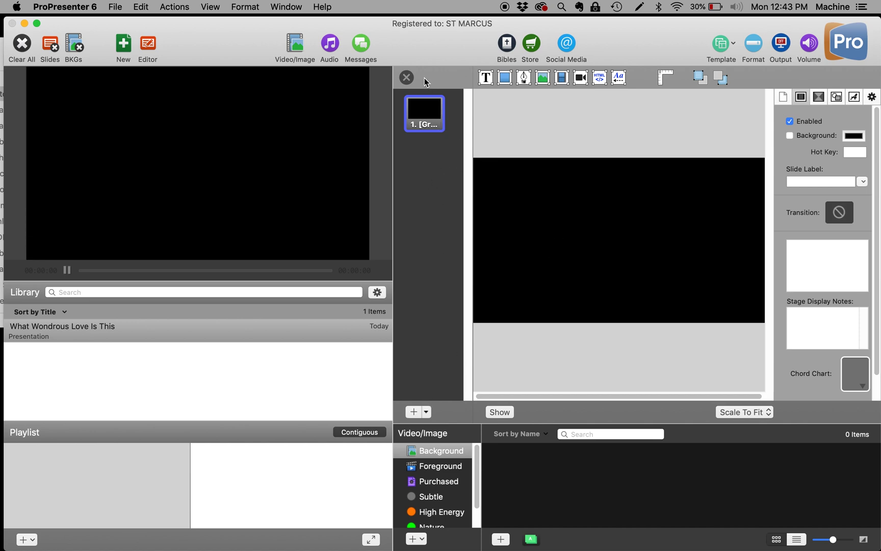
pyautogui.click(406, 78)
# Step: Add 12 blank slides to the What Wondrous Love Is This presentation, making 13 in total
pyautogui.click(455, 143)
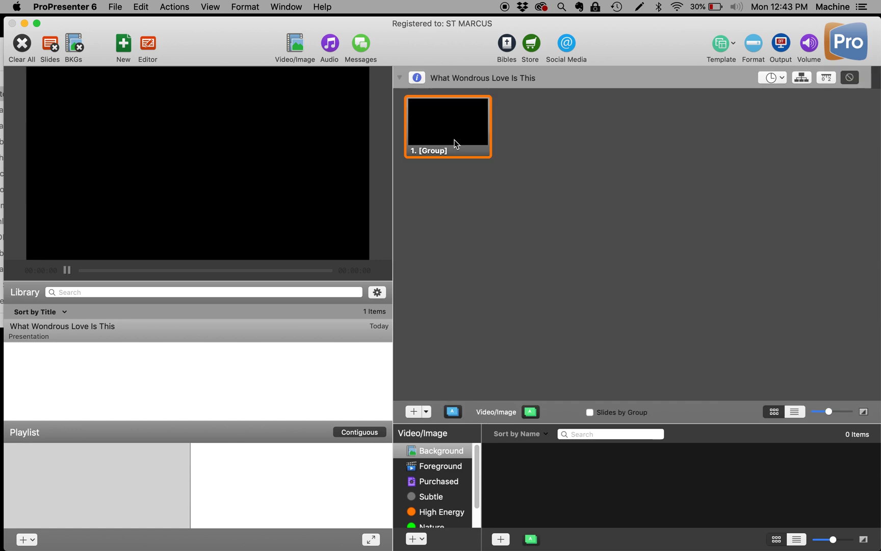
pyautogui.click(414, 412)
pyautogui.click(414, 411)
pyautogui.click(414, 412)
pyautogui.click(414, 411)
pyautogui.click(414, 412)
pyautogui.click(414, 411)
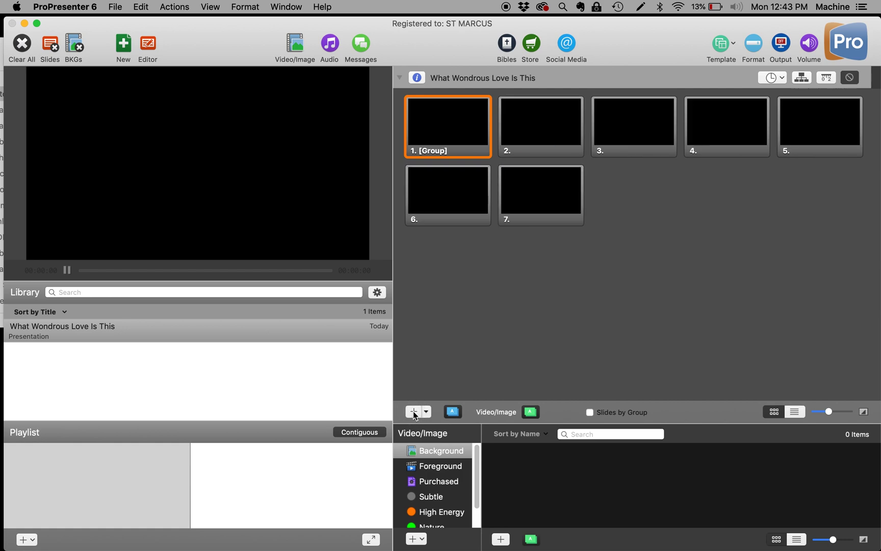
pyautogui.click(414, 411)
pyautogui.click(414, 411)
pyautogui.click(414, 411)
pyautogui.click(414, 412)
pyautogui.click(414, 412)
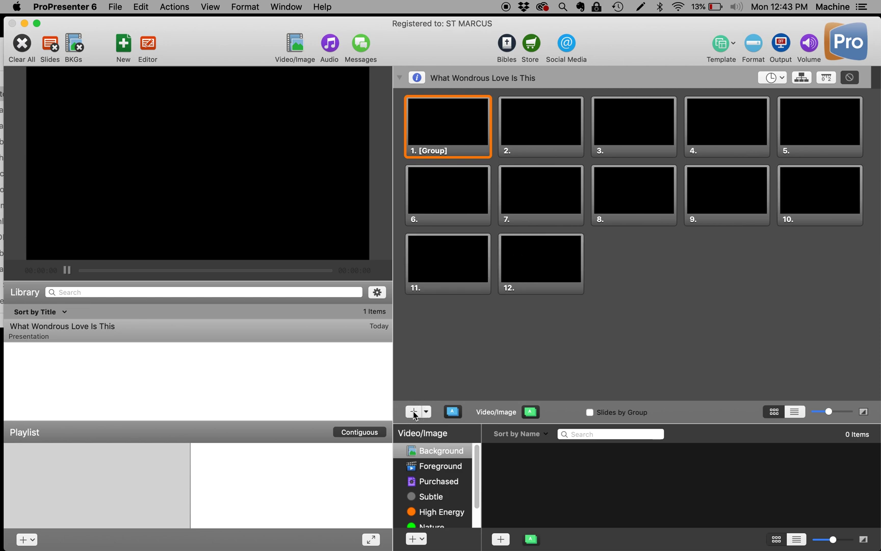
pyautogui.click(414, 411)
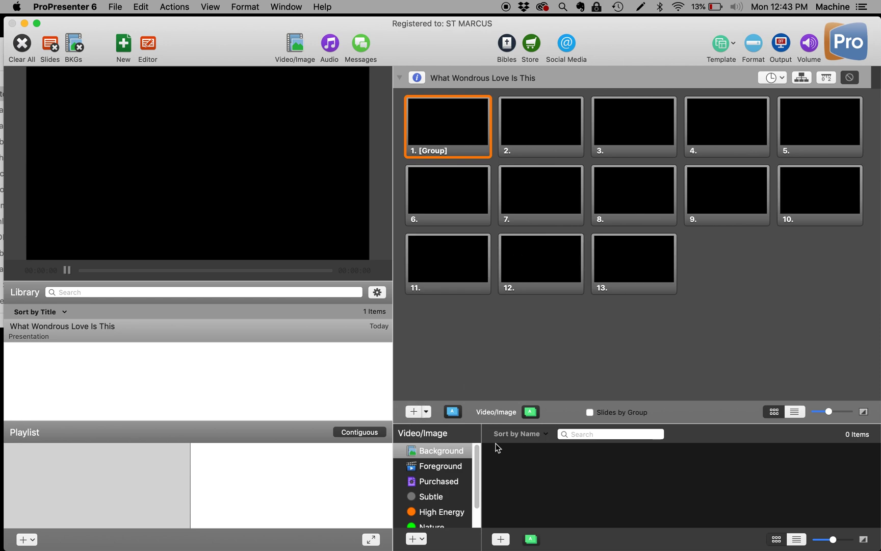
# Step: Import What Wondrous Love Is This - 1920x1080 Motion.mp4 from the package's Motion Background folder into the Background media bin
pyautogui.click(440, 452)
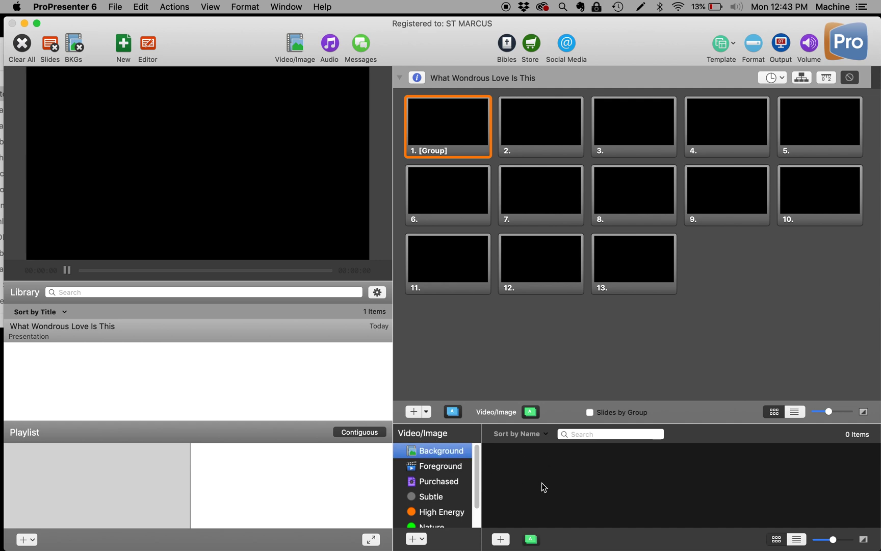
pyautogui.click(501, 540)
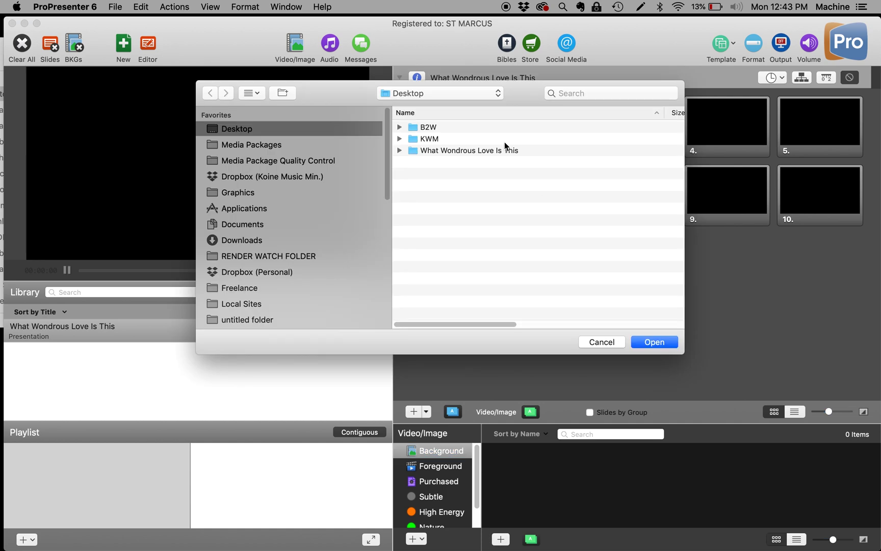
pyautogui.click(399, 150)
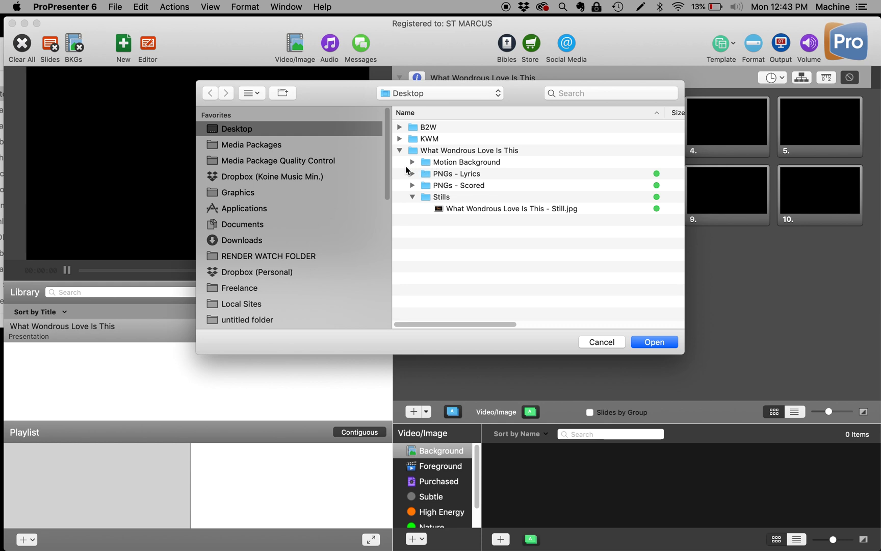
pyautogui.click(412, 162)
pyautogui.click(466, 176)
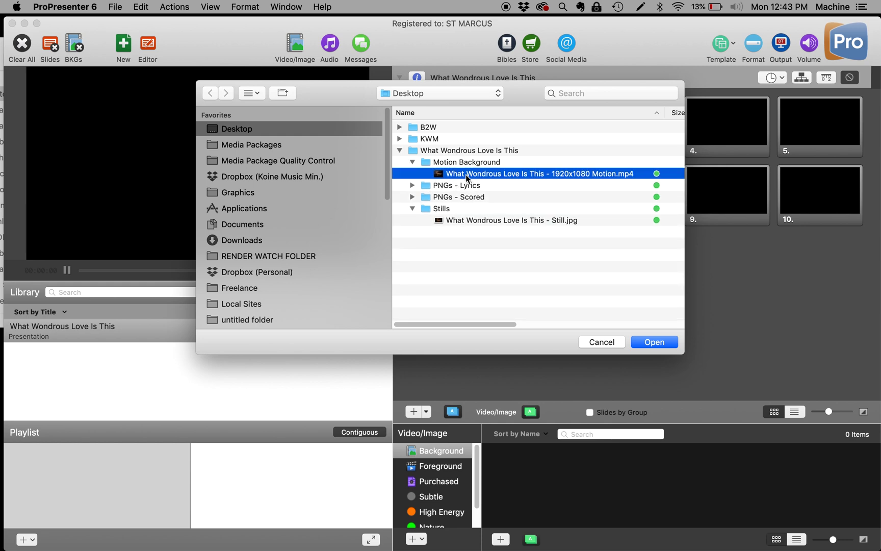
pyautogui.click(667, 342)
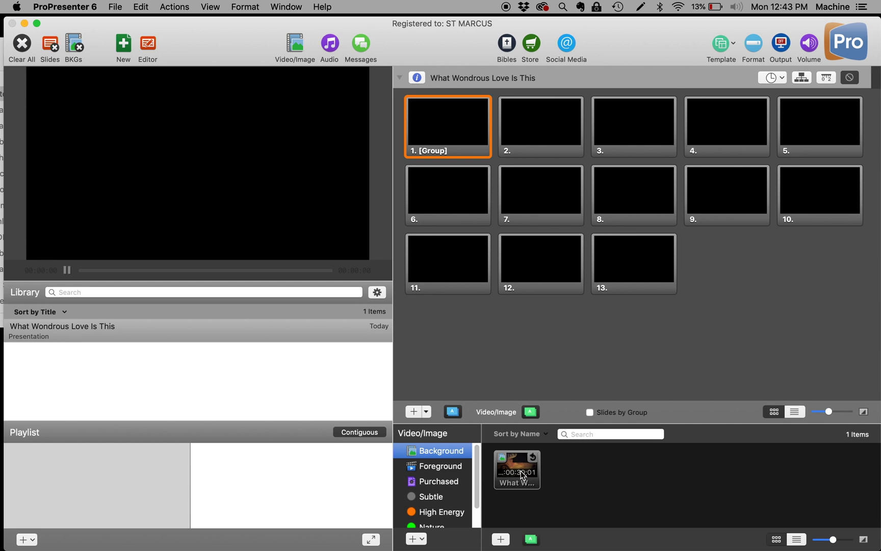
# Step: Apply the imported motion background to slide 1 and send that slide live to play it
pyautogui.moveTo(524, 475); pyautogui.dragTo(450, 144)
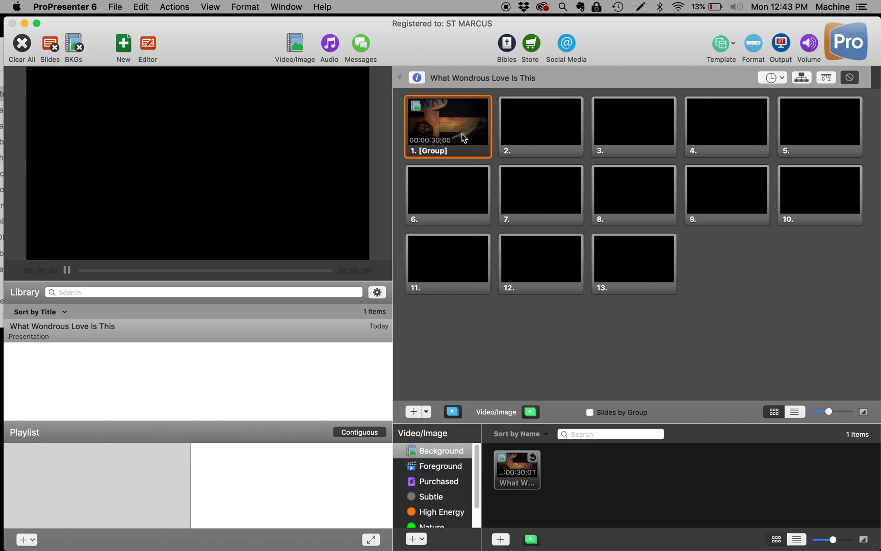
pyautogui.press('Right')
pyautogui.click(453, 133)
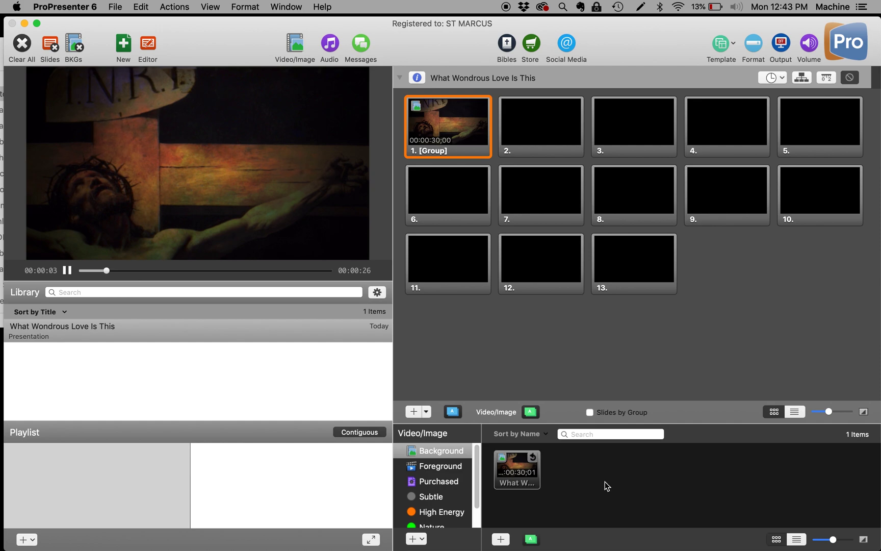
# Step: Open slide 1 in the slide editor and insert What Wondrous Love Is This - Lyric PNGs_00.png as an image element
pyautogui.click(458, 466)
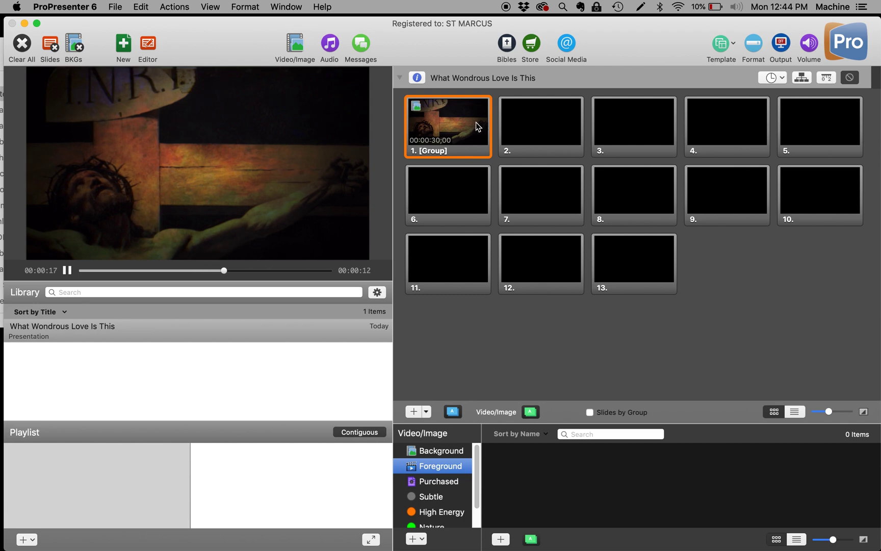
pyautogui.click(449, 126)
pyautogui.rightClick(443, 124)
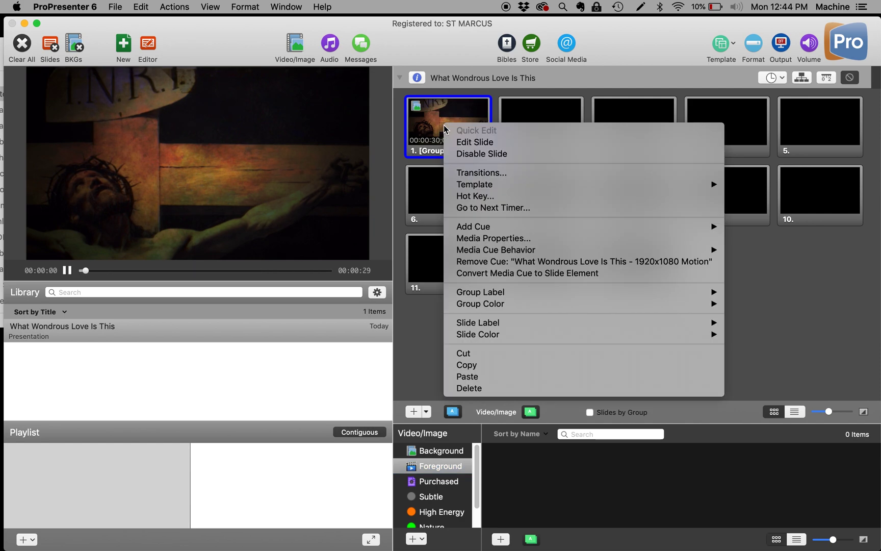
pyautogui.click(472, 140)
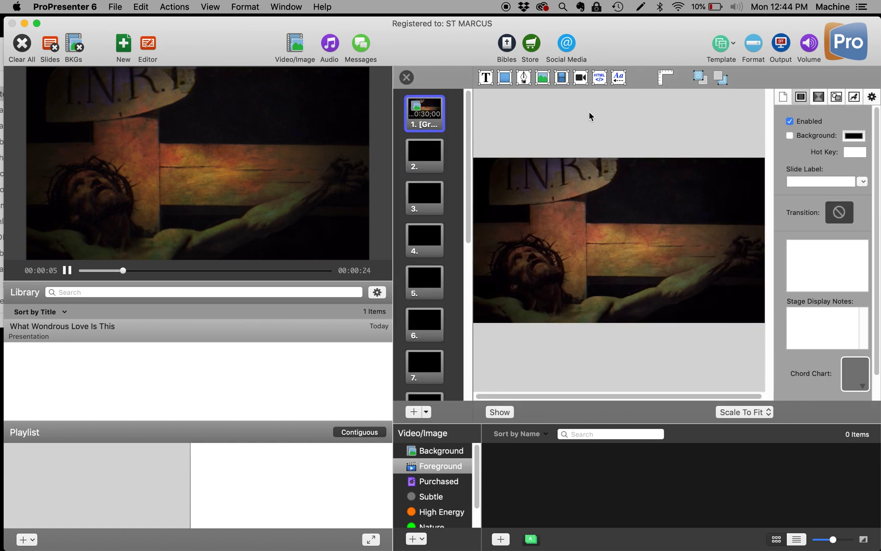
pyautogui.click(543, 84)
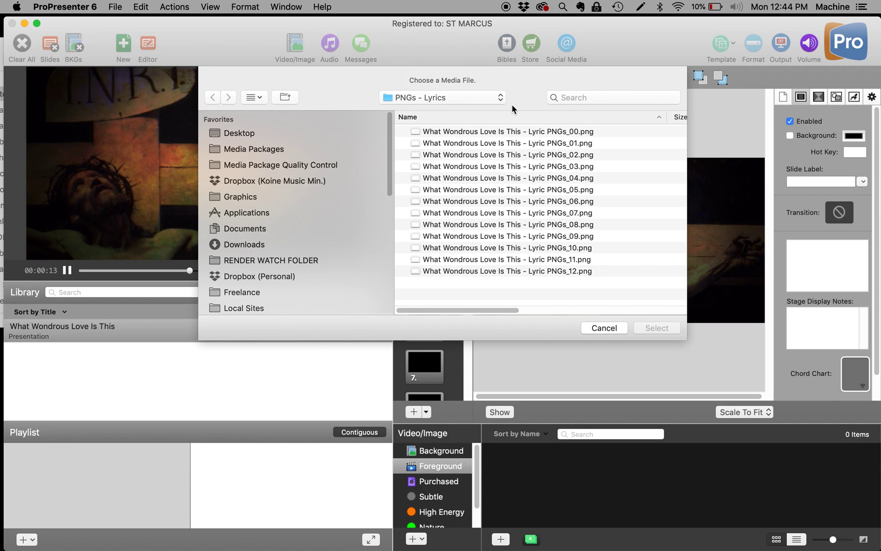
pyautogui.click(478, 104)
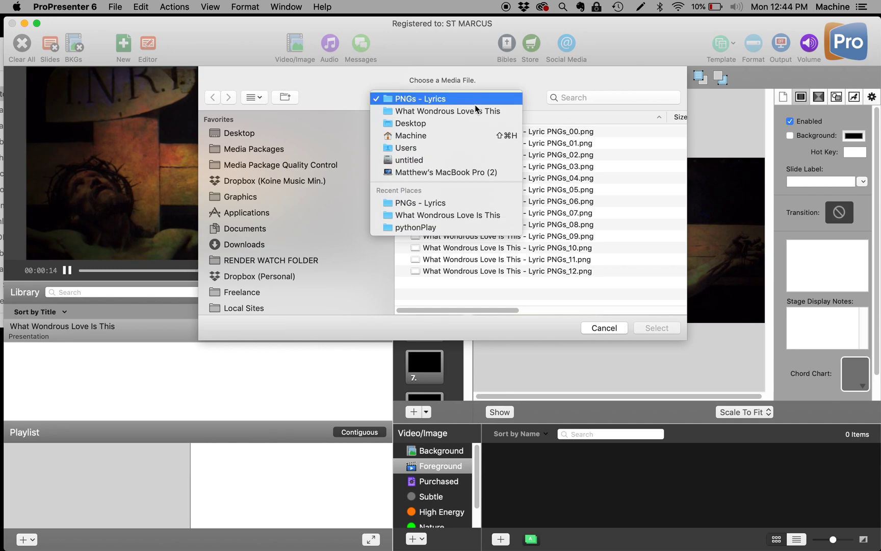
pyautogui.click(450, 98)
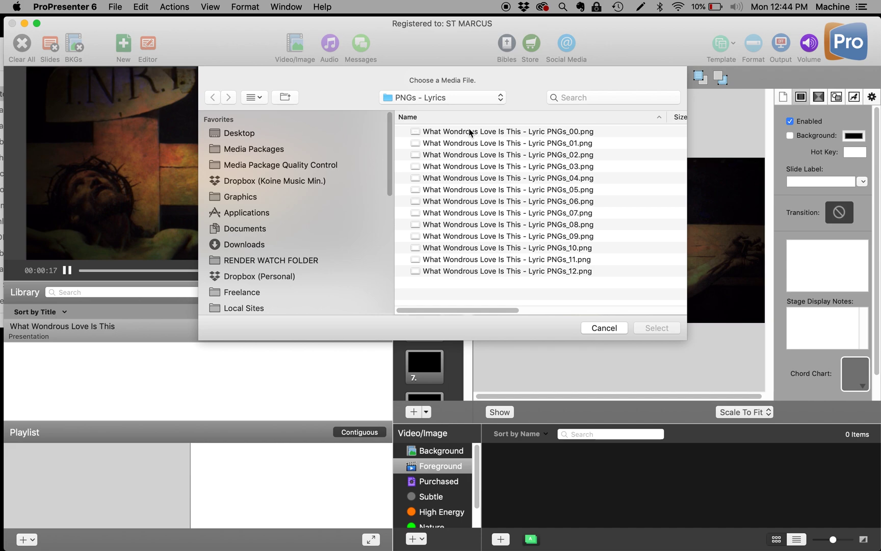
pyautogui.click(566, 133)
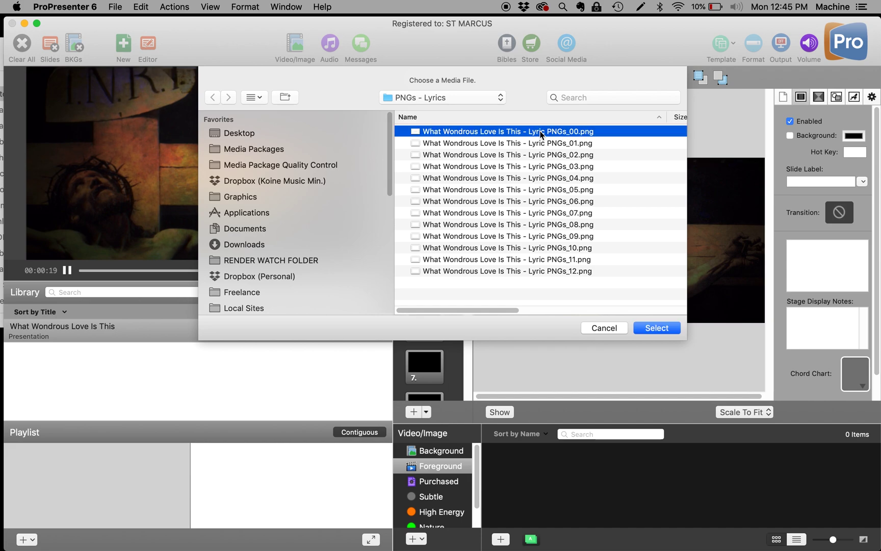
pyautogui.click(656, 329)
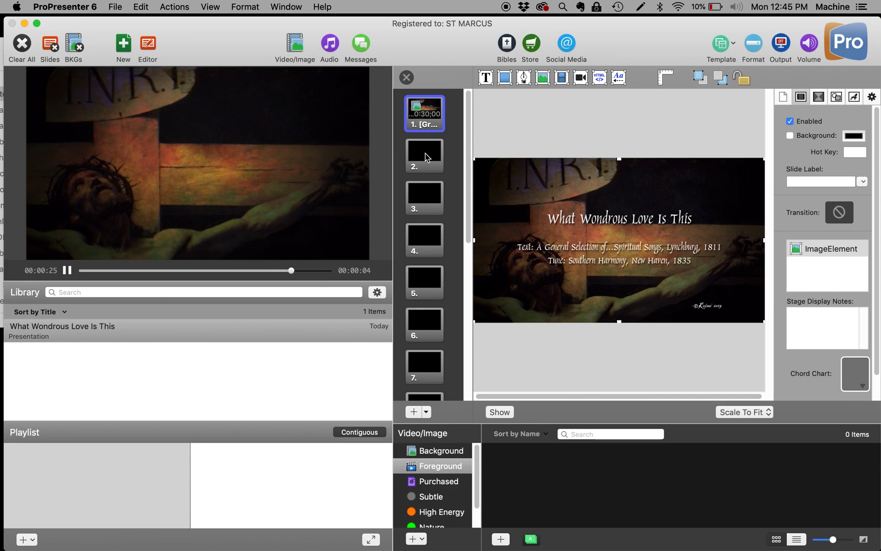
# Step: Replace the default text box on slide 2 with the image What Wondrous Love Is This - Lyric PNGs_01.png
pyautogui.click(427, 157)
pyautogui.click(494, 241)
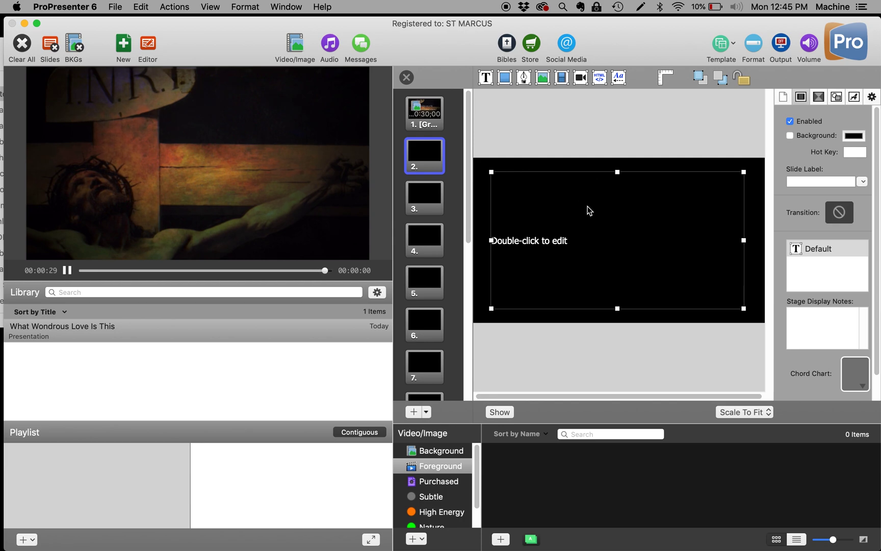
pyautogui.press('BackSpace')
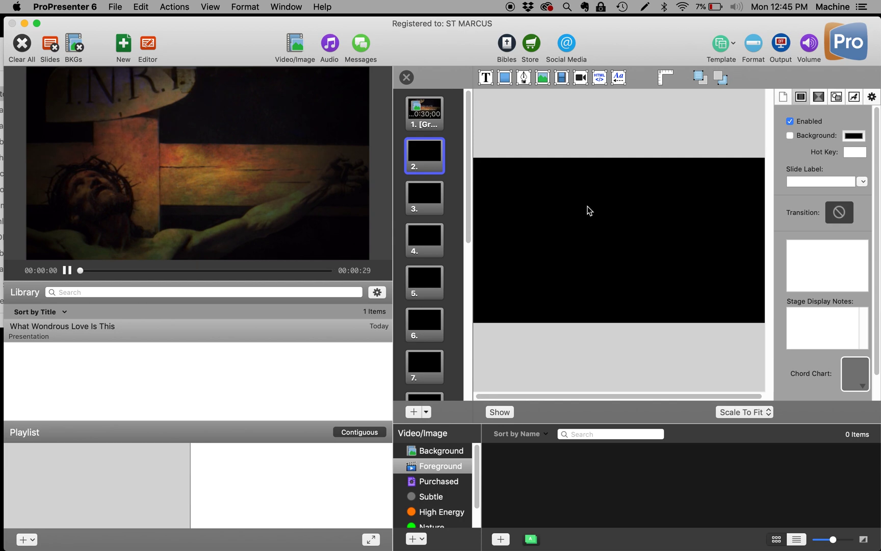
pyautogui.click(543, 79)
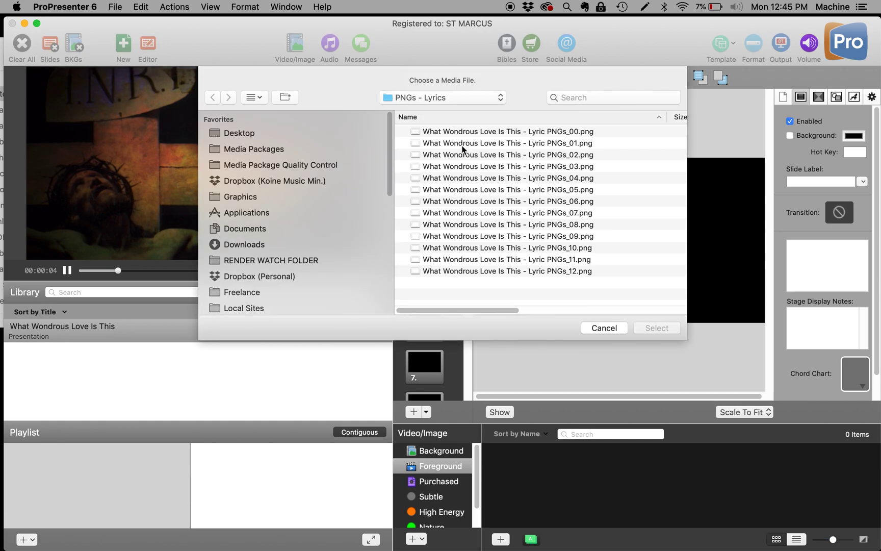
pyautogui.click(477, 145)
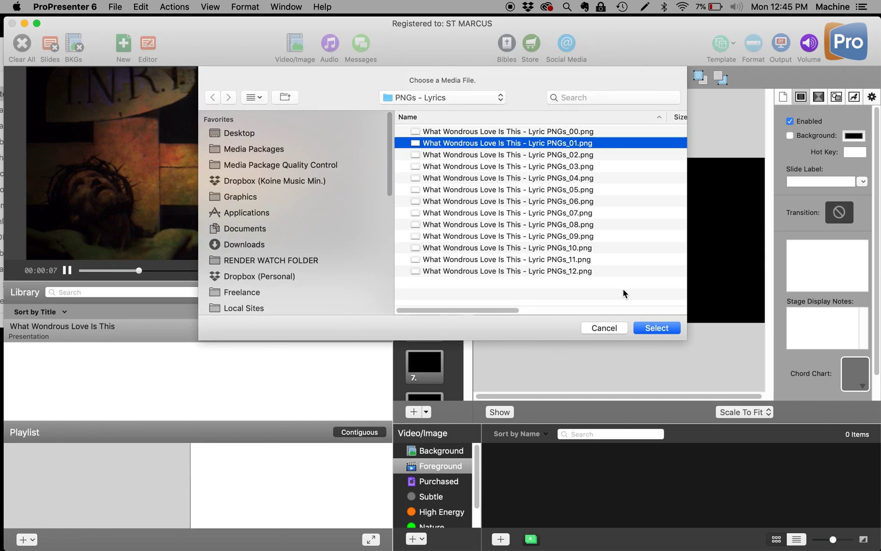
pyautogui.click(656, 328)
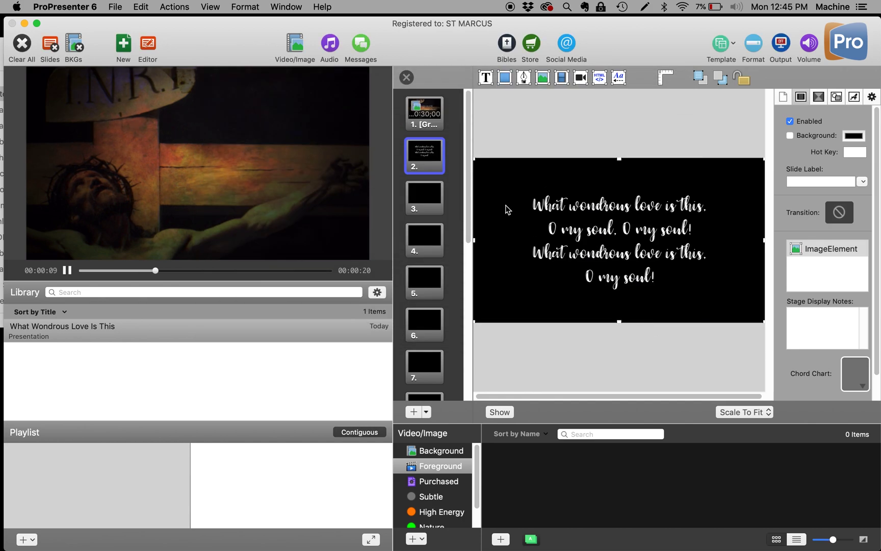
# Step: Delete the default text box from slide 3 and insert the next lyric PNG in its place
pyautogui.click(439, 197)
pyautogui.click(508, 254)
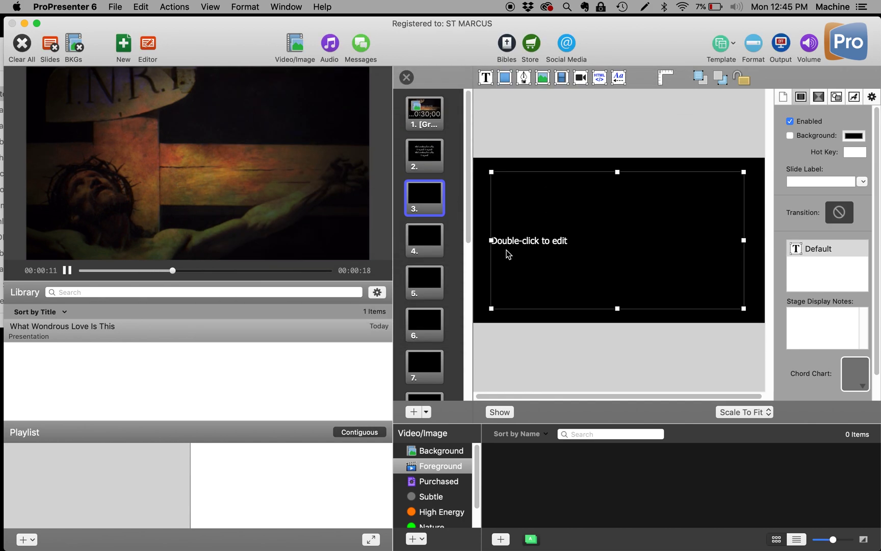
pyautogui.press('Delete')
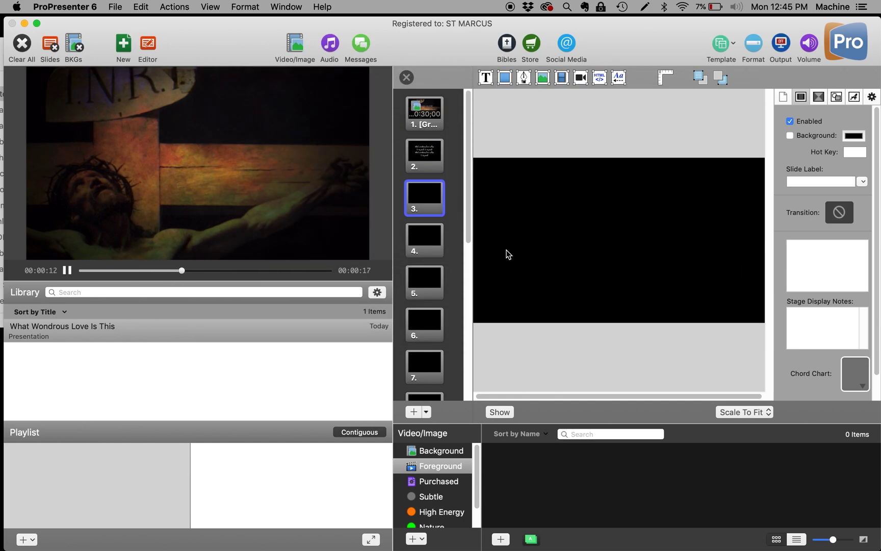
pyautogui.click(543, 78)
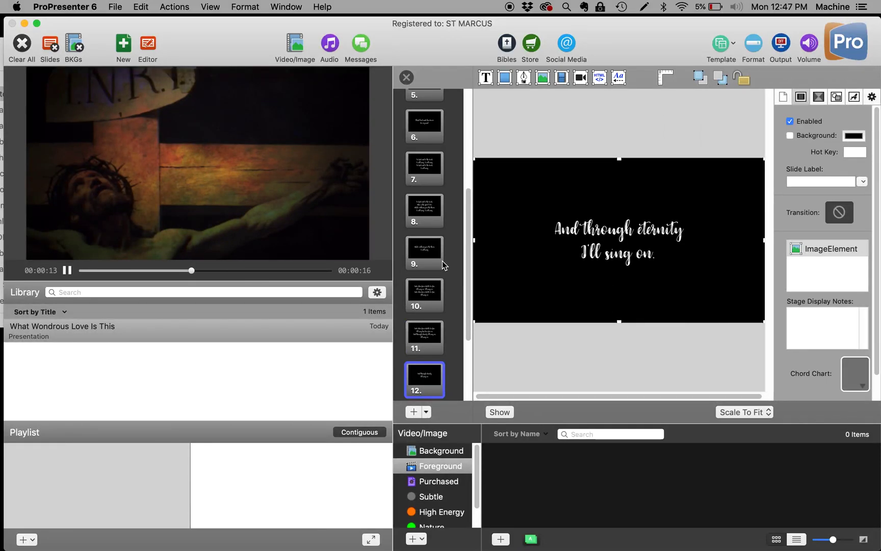
# Step: Return to the first slide in the slide editor and close the editor
pyautogui.scroll(5, 438, 285)
pyautogui.scroll(1, 439, 255)
pyautogui.click(424, 115)
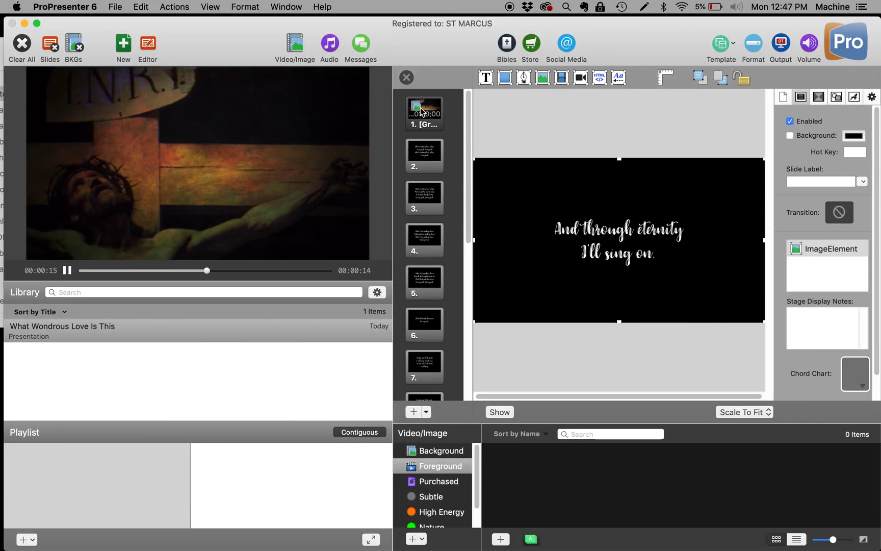
pyautogui.click(407, 77)
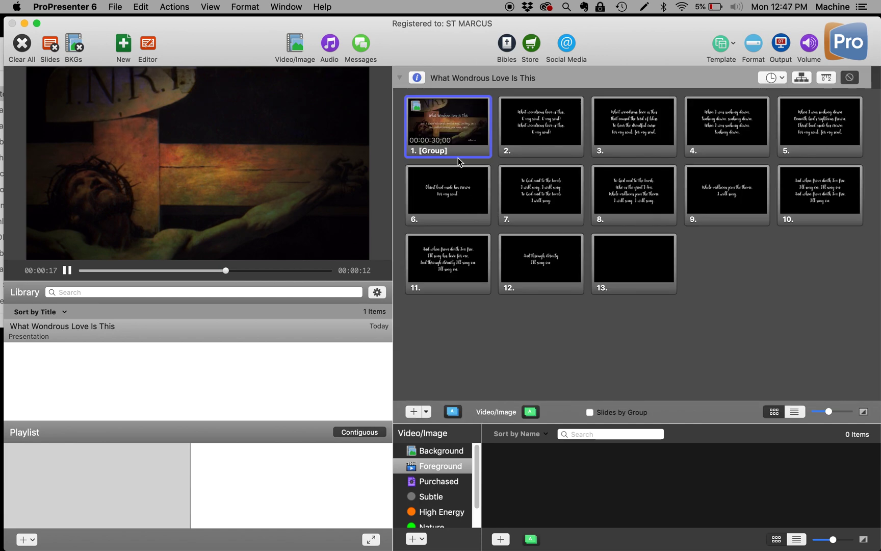
# Step: Run the presentation live from slide 1 through slide 6 to check the lyrics over the motion background
pyautogui.press('Right')
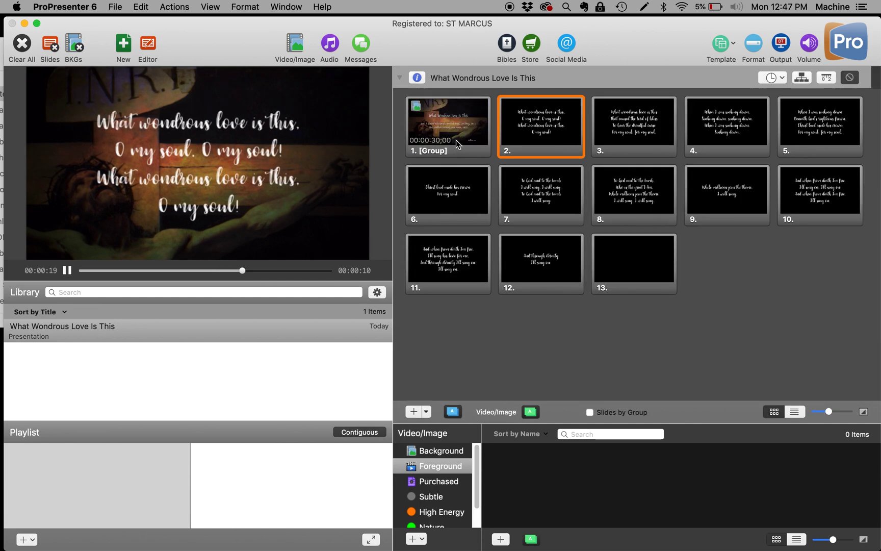
pyautogui.click(456, 140)
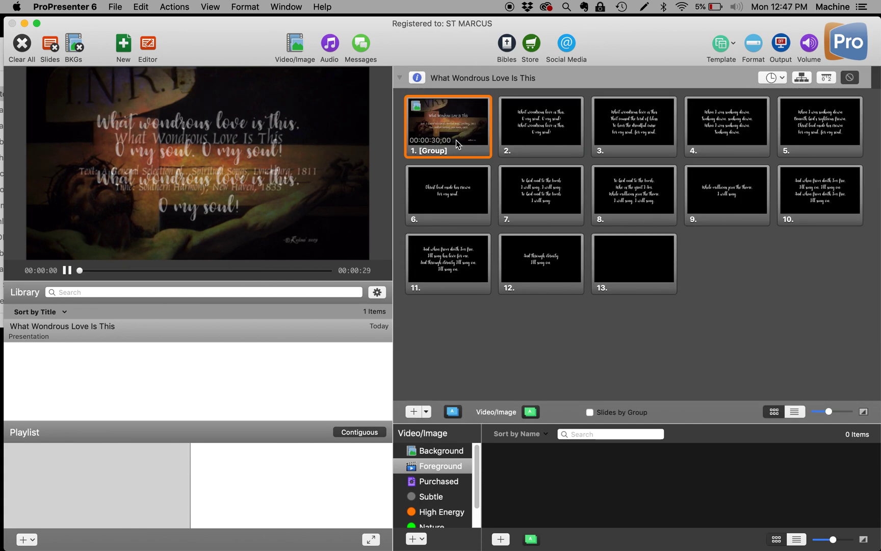
pyautogui.press('Right')
pyautogui.press('Right')
pyautogui.press('Right')
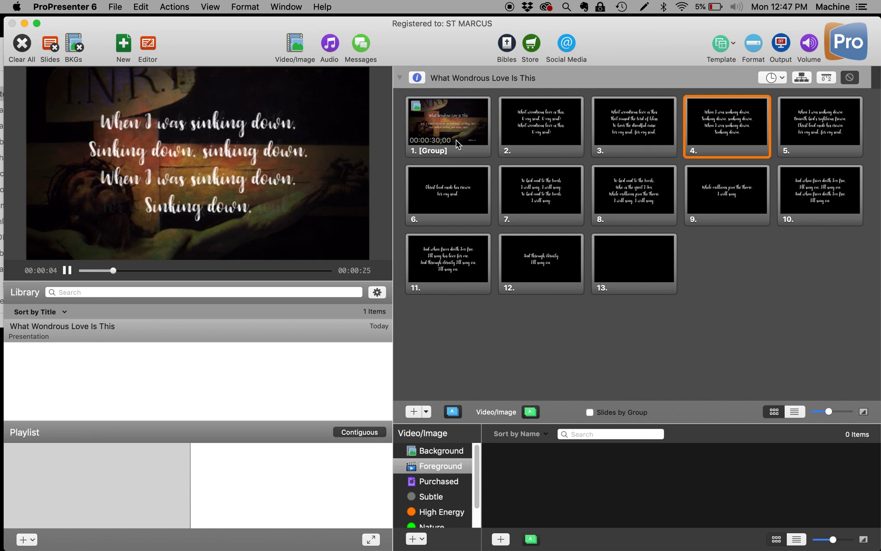
pyautogui.press('Right')
pyautogui.press('Right')
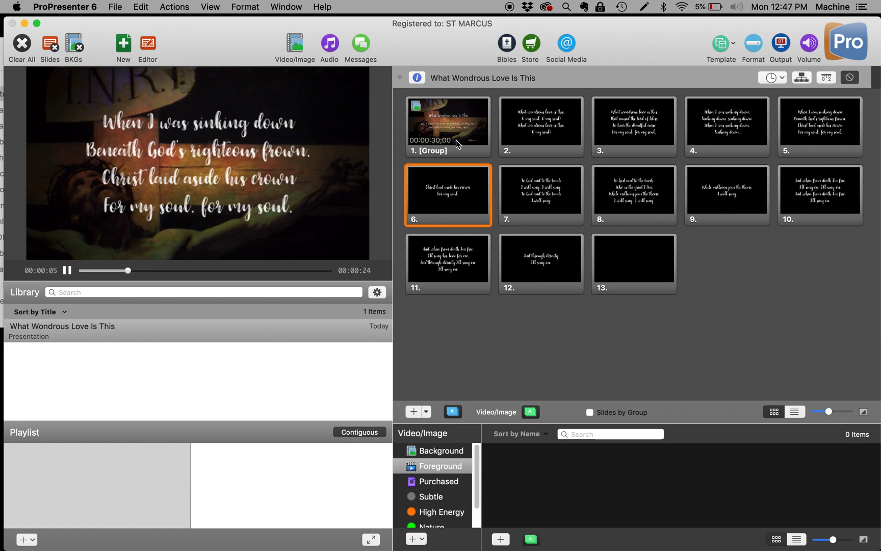